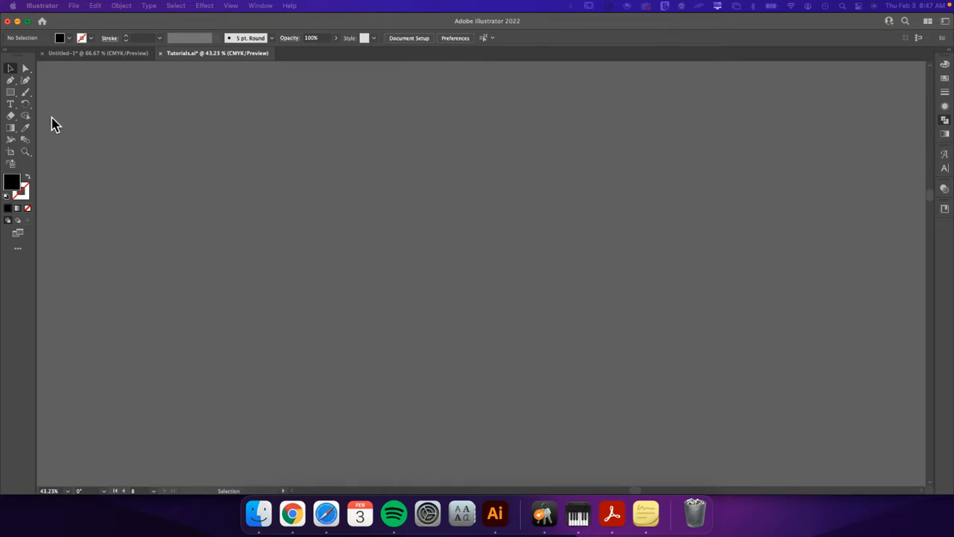
Add the point text "HERE IS SOME TEXT" and scale it up to about 100 pt.
left_click(11, 103)
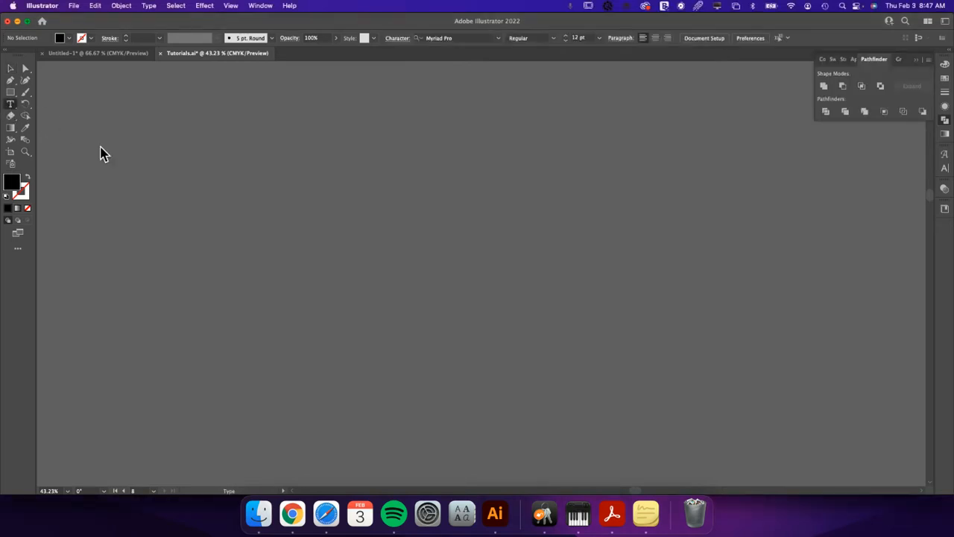
left_click(322, 190)
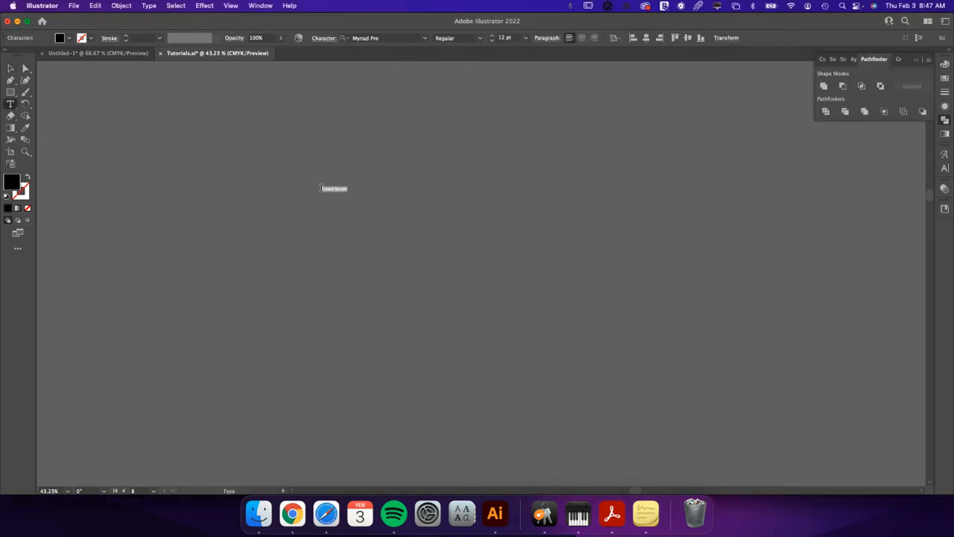
key("BackSpace")
type("HERE IS SOME TEXT")
left_click(11, 69)
left_click_drag(360, 186, 630, 150)
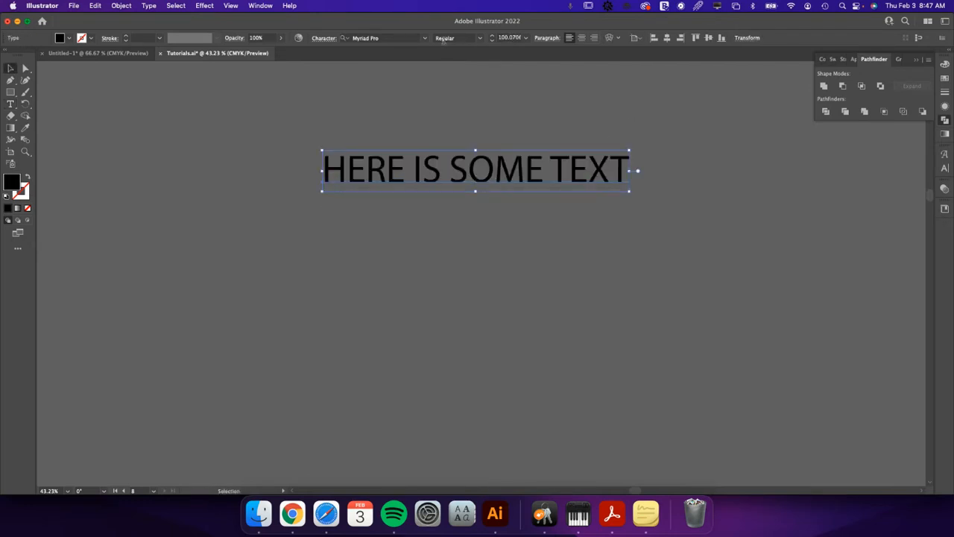
Filter the fonts to the Handwritten classification and set the text in HipHopDemi.
left_click(401, 41)
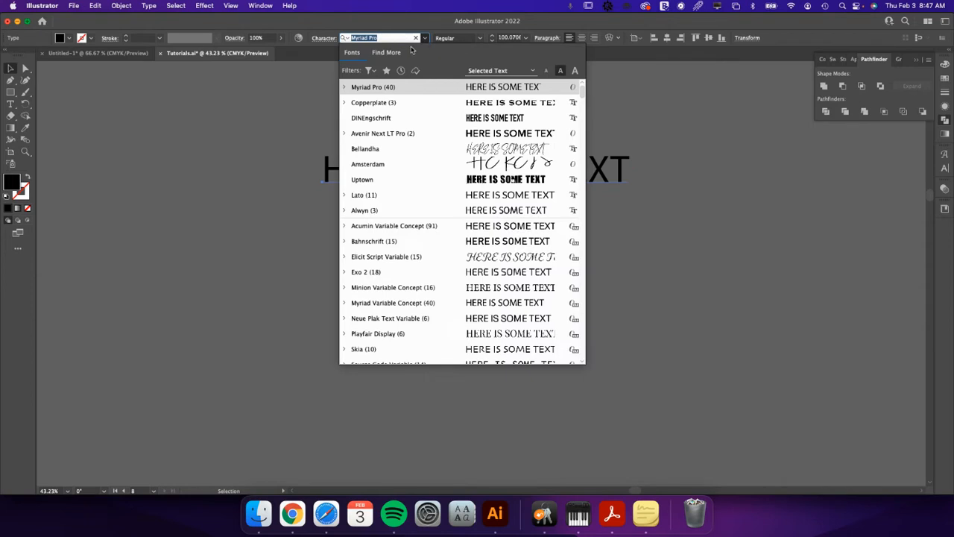
left_click(369, 70)
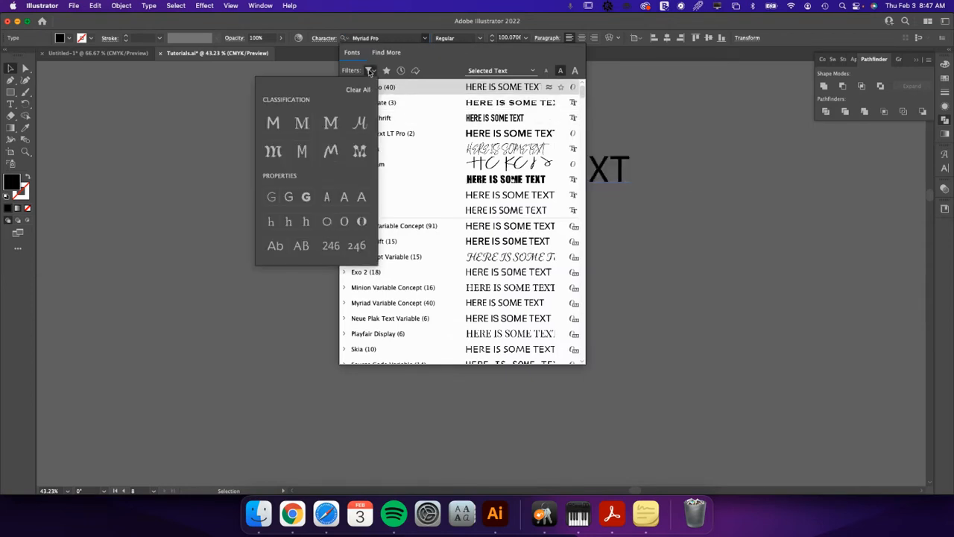
left_click(331, 152)
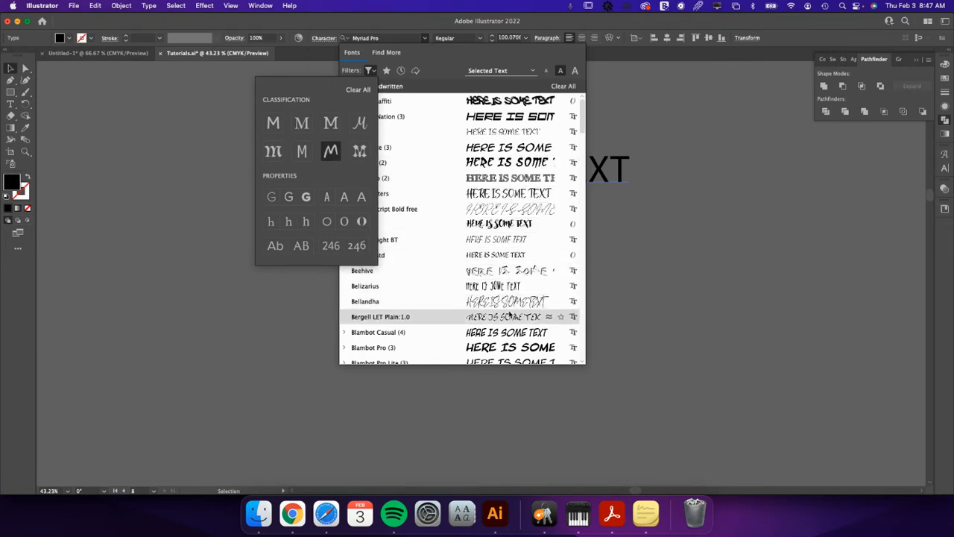
scroll(501, 328, "down", 10)
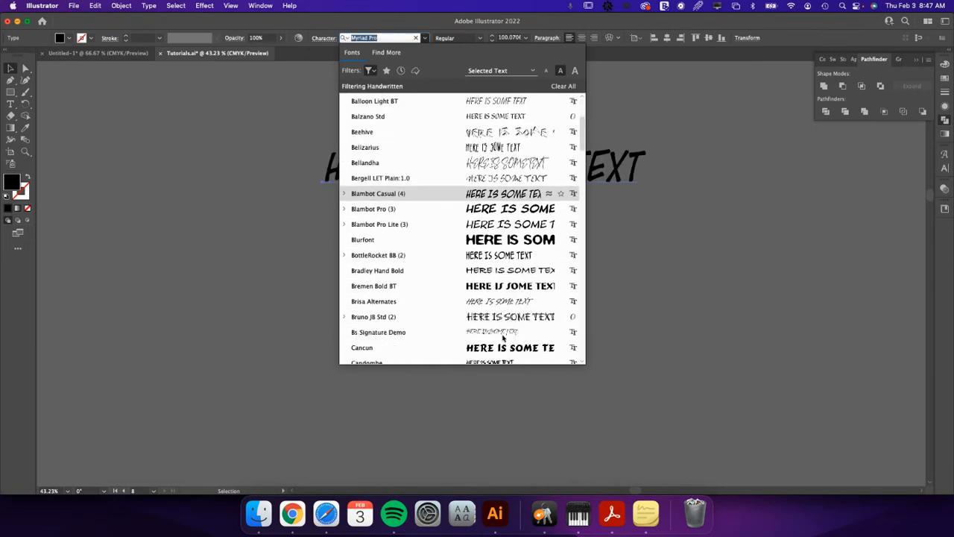
scroll(501, 332, "down", 20)
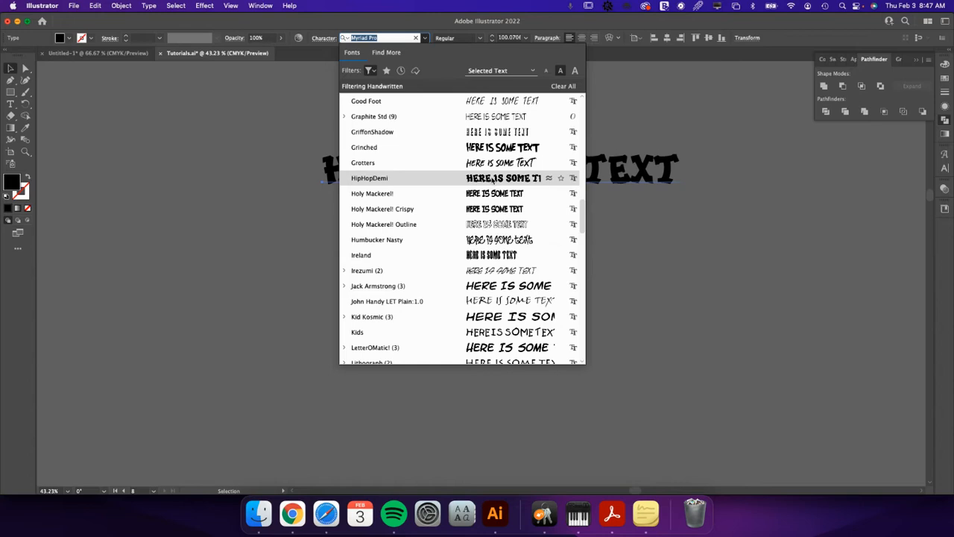
left_click(492, 179)
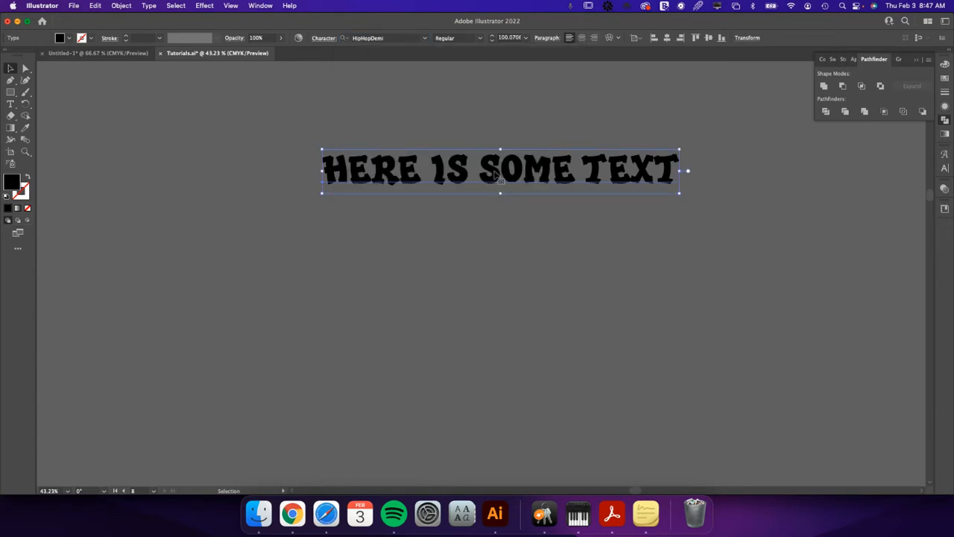
Place an editable copy of the text off to the side and convert the original text to outlines.
left_click_drag(494, 173, 643, 92)
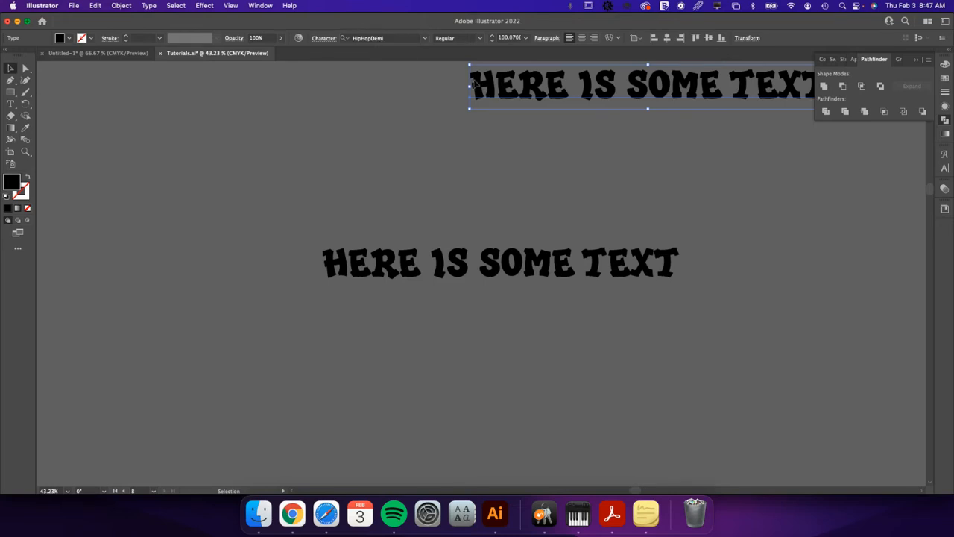
left_click_drag(477, 88, 887, 201)
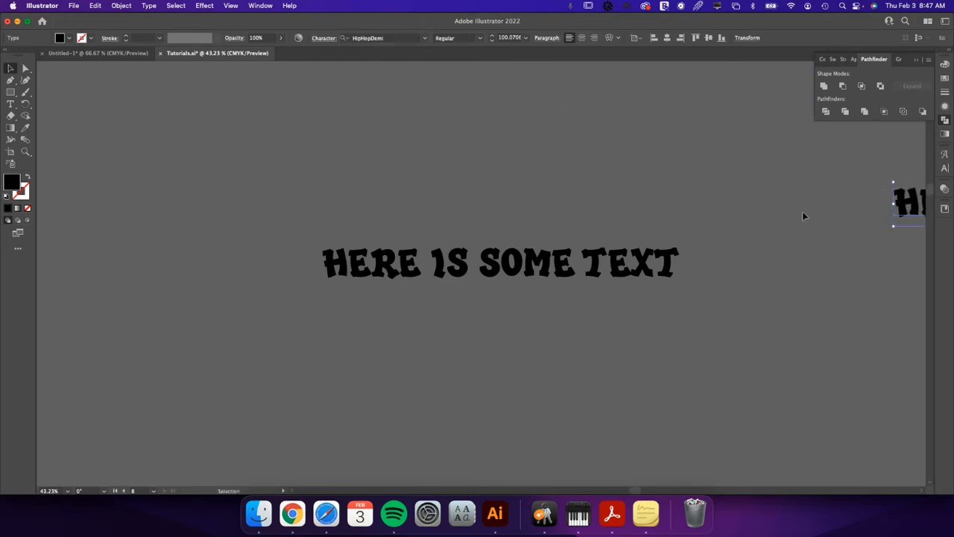
left_click(596, 272)
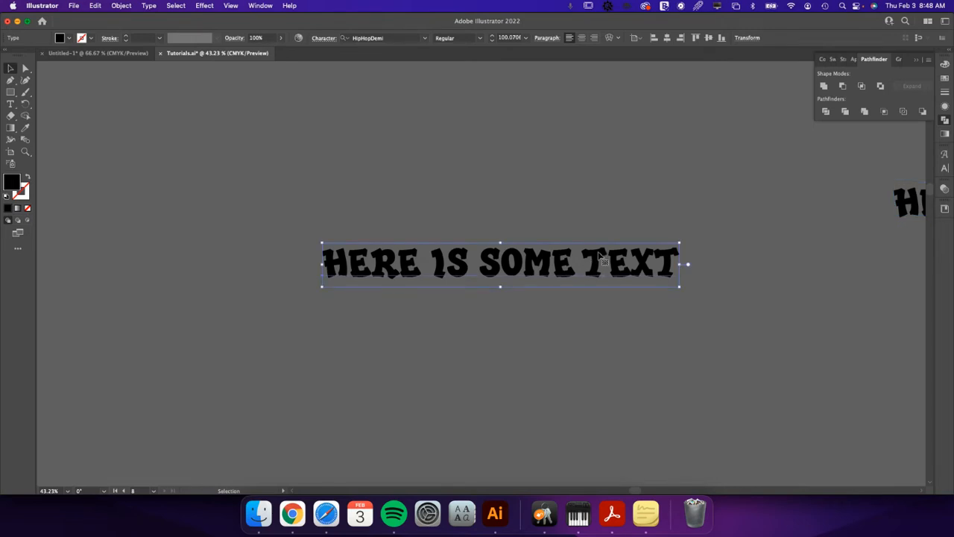
right_click(598, 256)
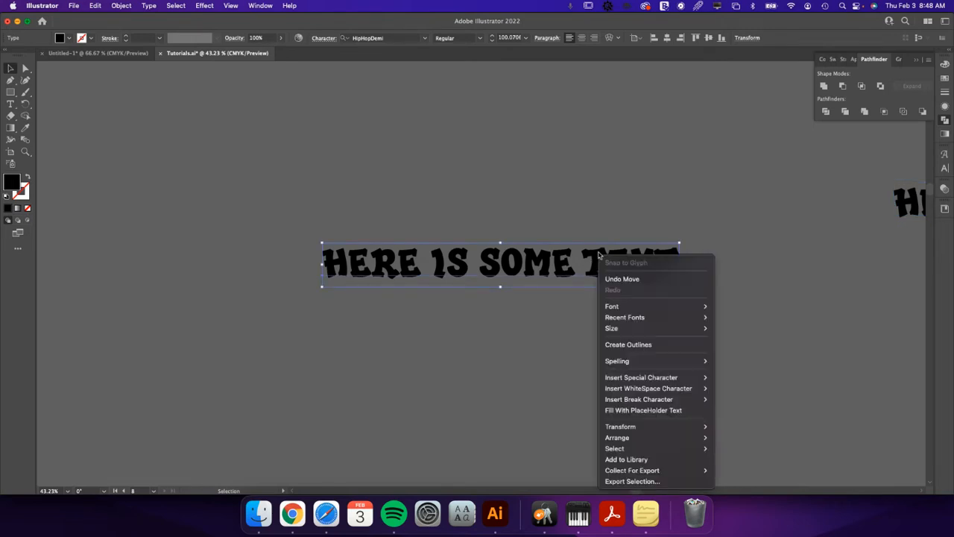
left_click(646, 345)
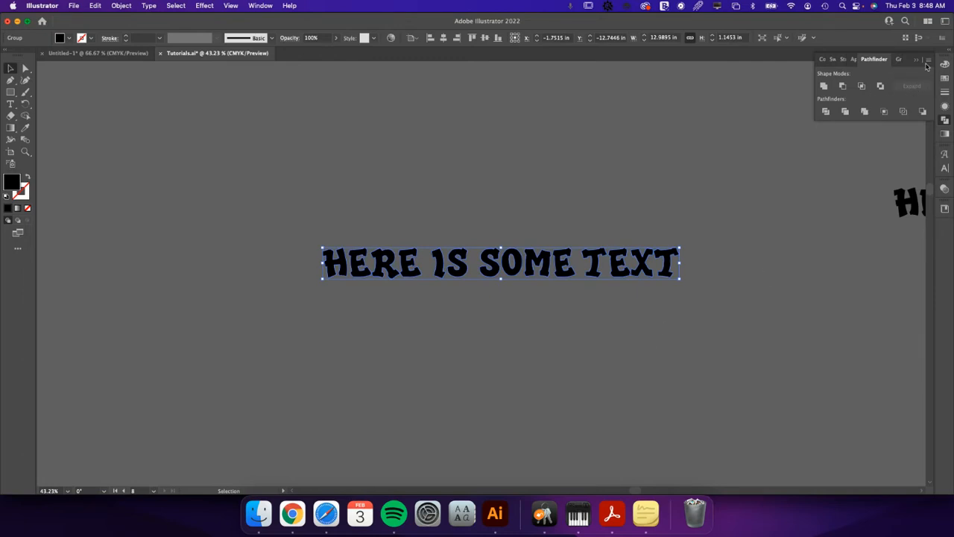
Make the outlined lettering a compound path.
left_click(944, 76)
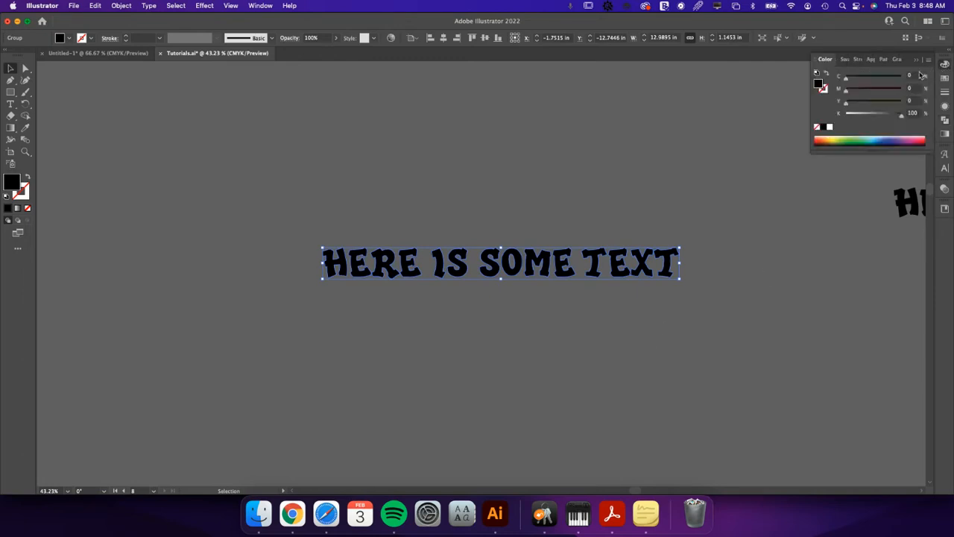
left_click(589, 223)
left_click(595, 268)
right_click(593, 263)
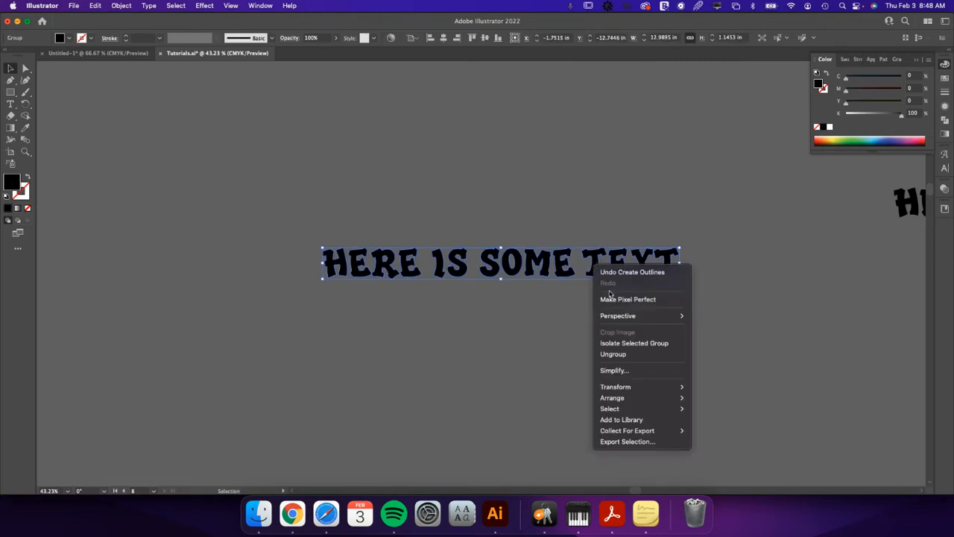
left_click(505, 232)
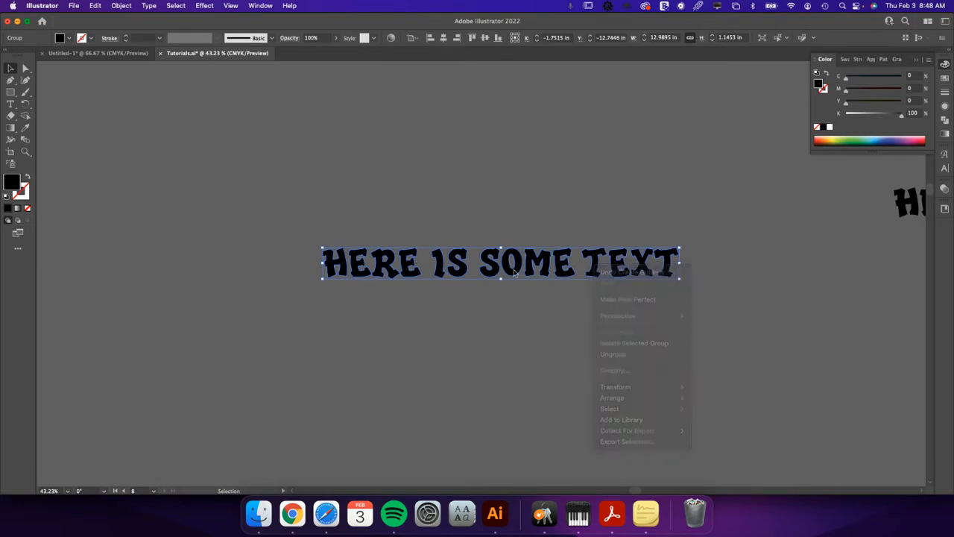
left_click(121, 7)
mouse_move(171, 382)
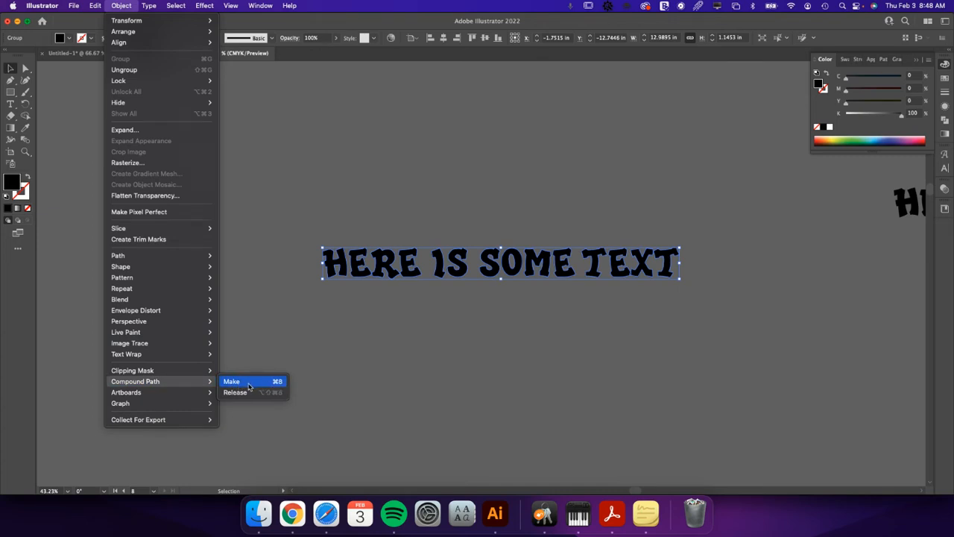
left_click(242, 385)
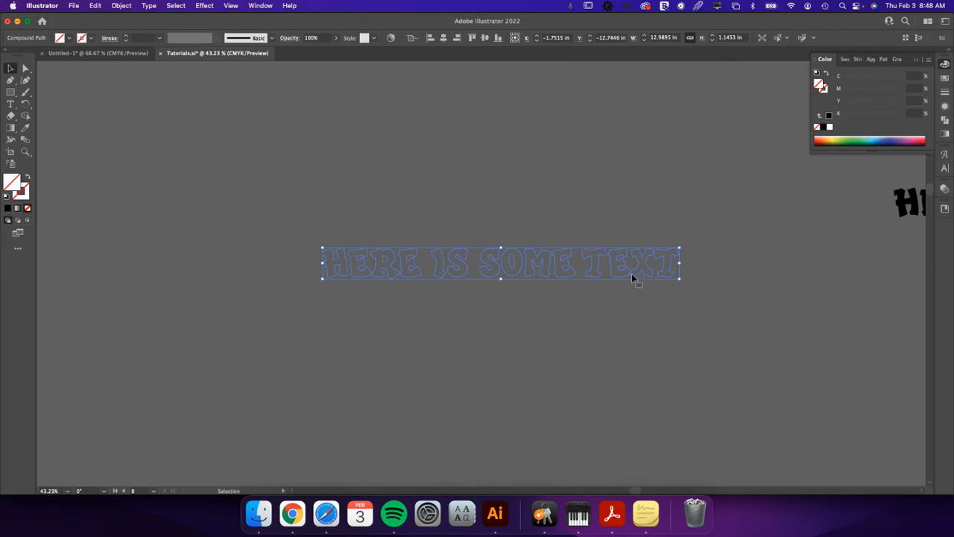
Unite the overlapping letter shapes, make them a compound path again, and fill the lettering with black.
key("z")
left_click_drag(629, 275, 686, 296)
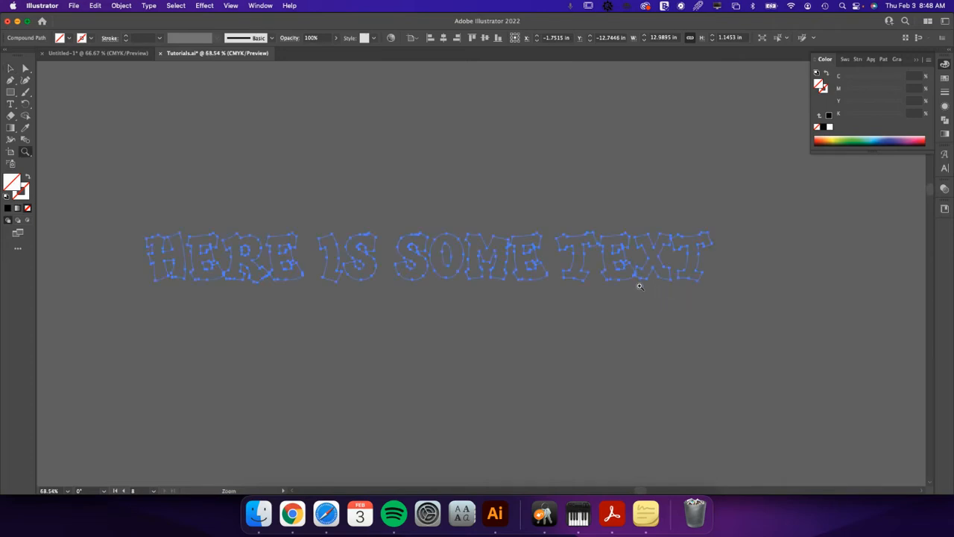
key("v")
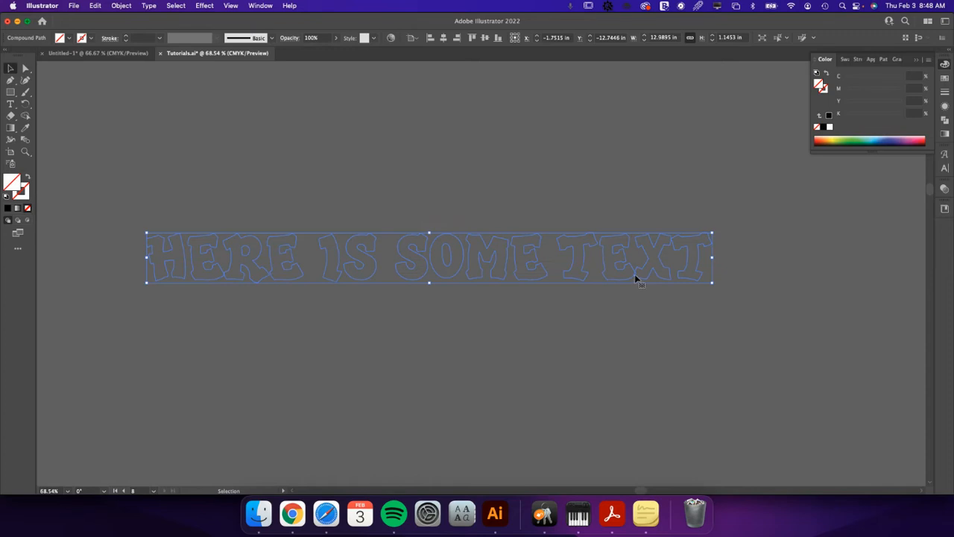
left_click(945, 120)
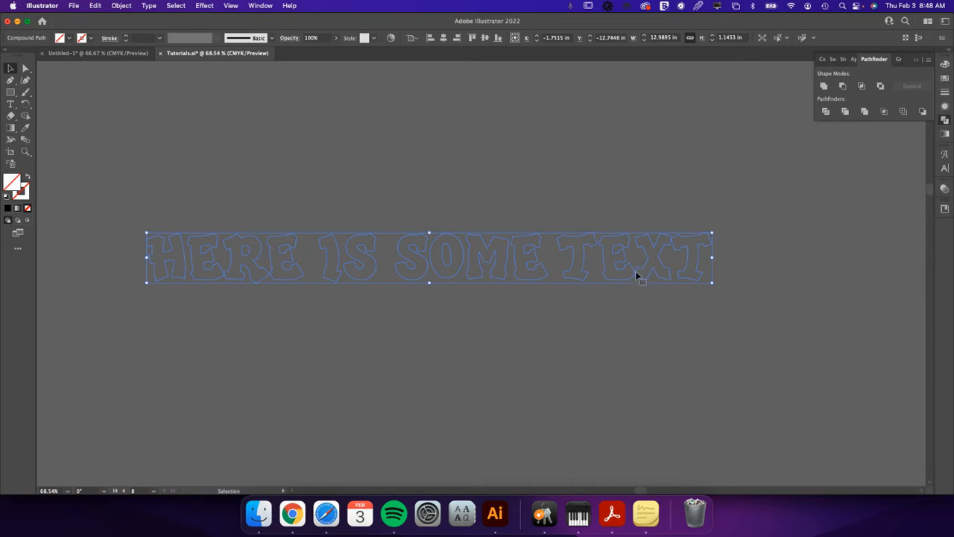
left_click(823, 86)
key("super+8")
left_click(8, 209)
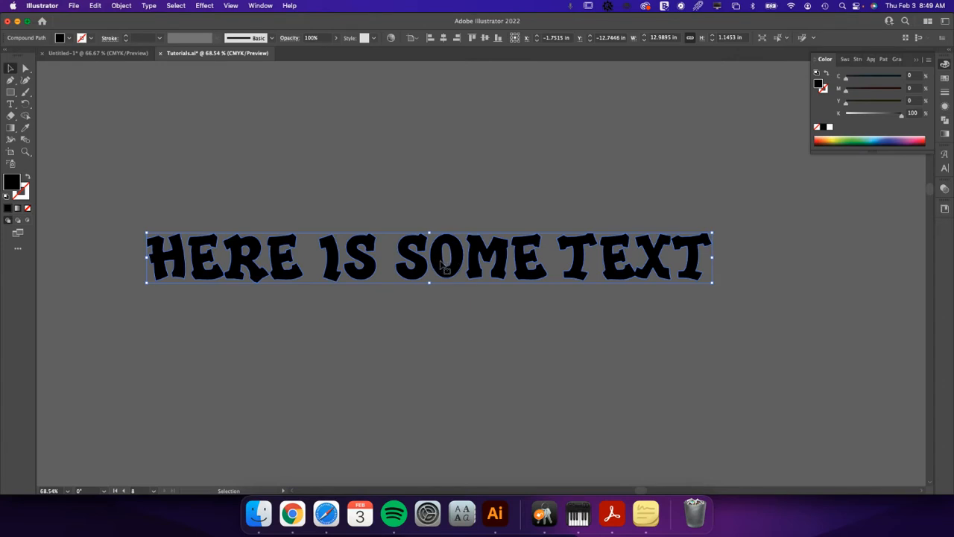
Duplicate the black lettering straight up by about 0.52 in so the copy overlaps the original.
left_click_drag(442, 264, 442, 240)
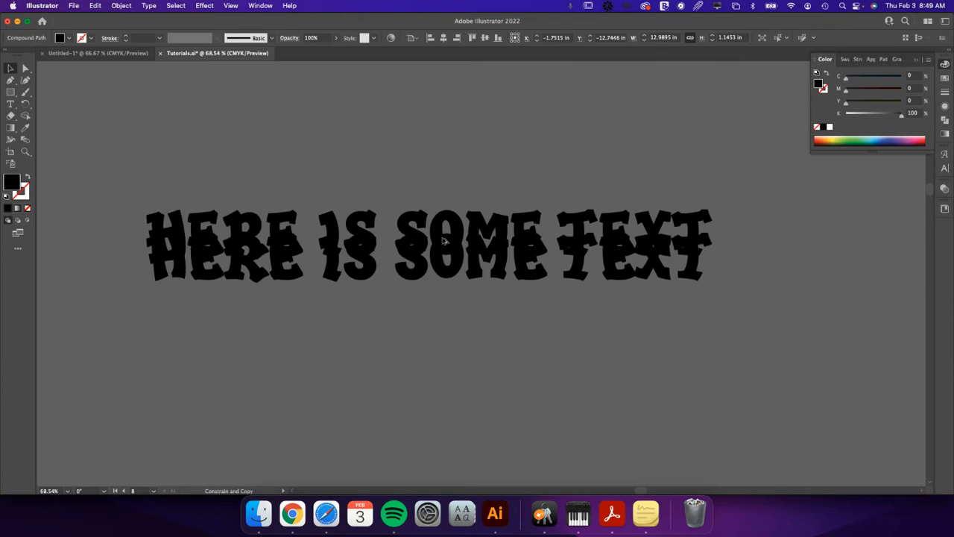
left_click_drag(442, 239, 443, 240)
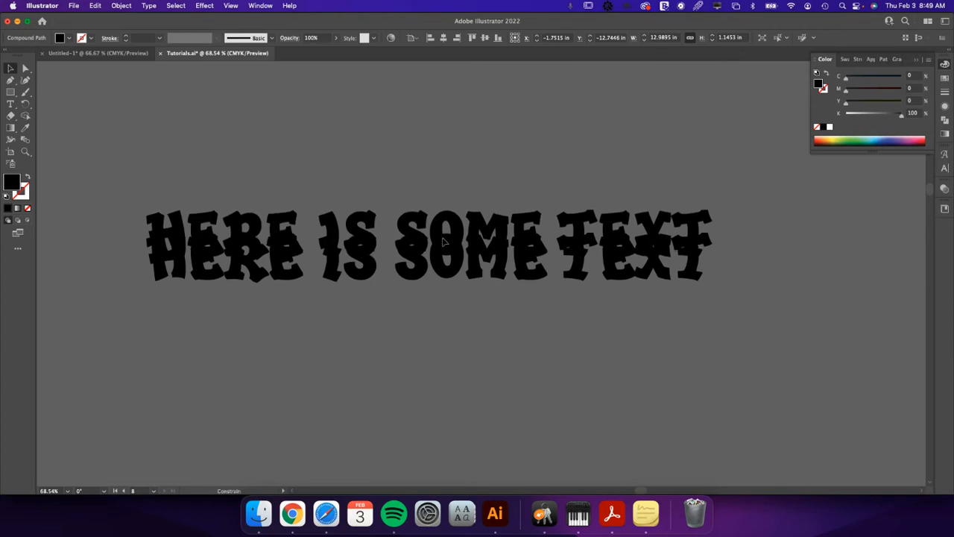
left_click_drag(444, 240, 443, 240)
left_click_drag(443, 240, 443, 240)
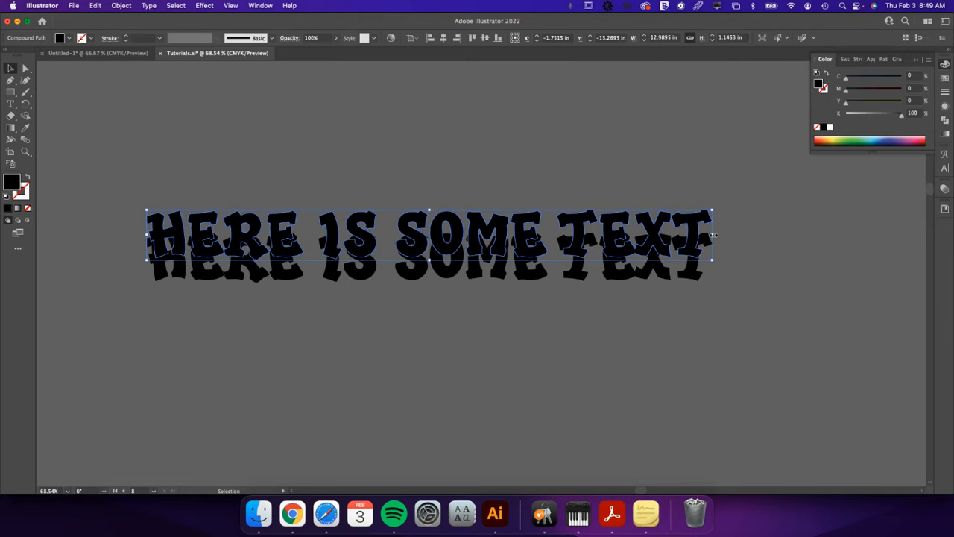
Scale the upper lettering proportionally from its centre to about 12.3 in wide and fill it with yellow-green.
left_click_drag(713, 235, 697, 235)
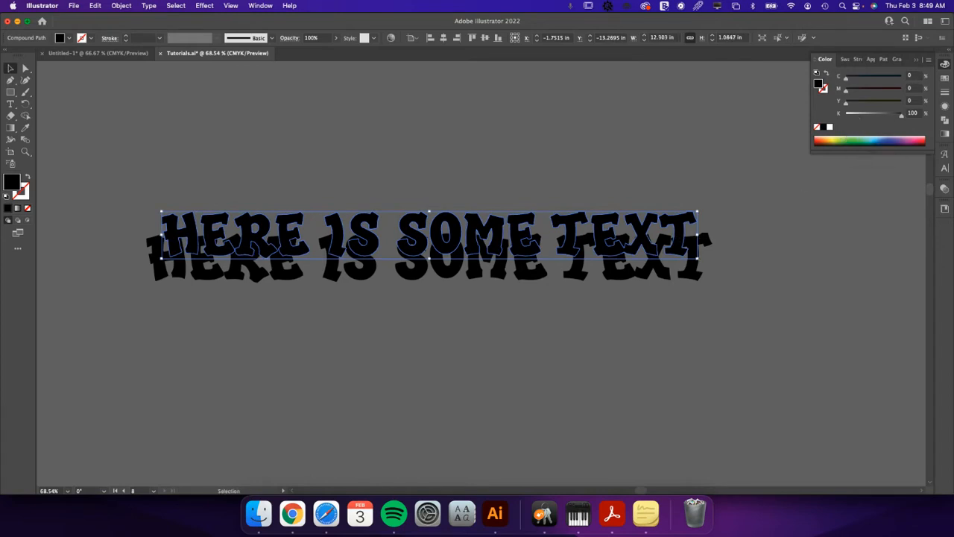
left_click(944, 78)
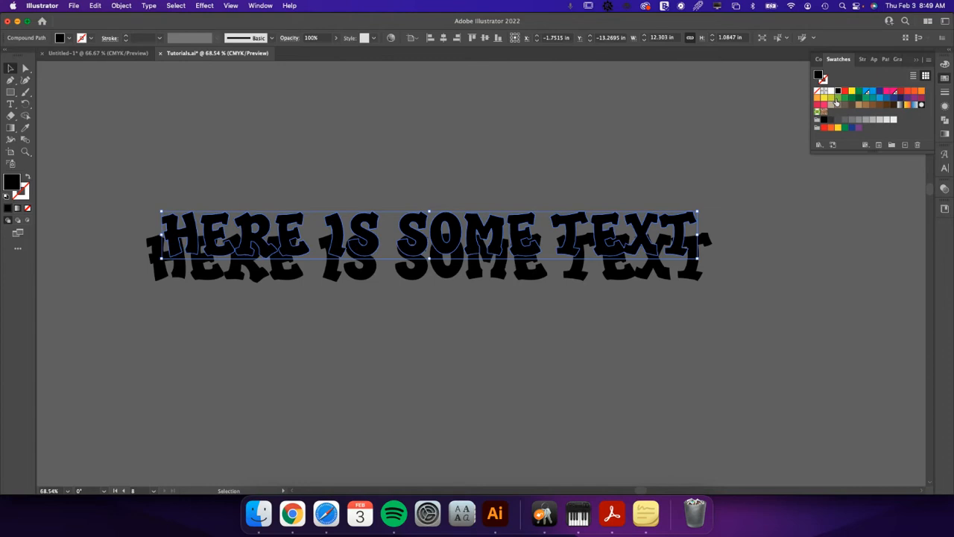
left_click(830, 97)
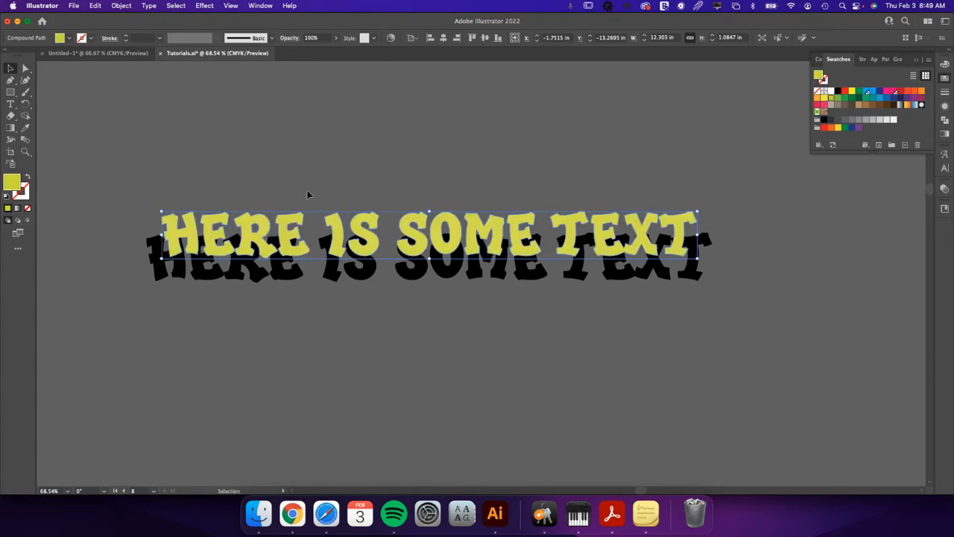
Select the yellow-green and black lettering together and make a blend between them.
left_click_drag(263, 195, 356, 285)
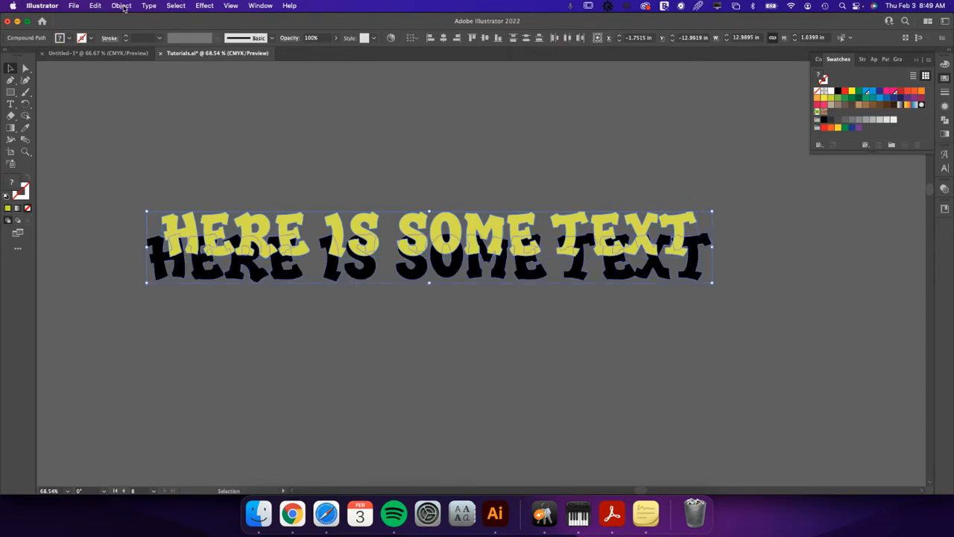
left_click(122, 6)
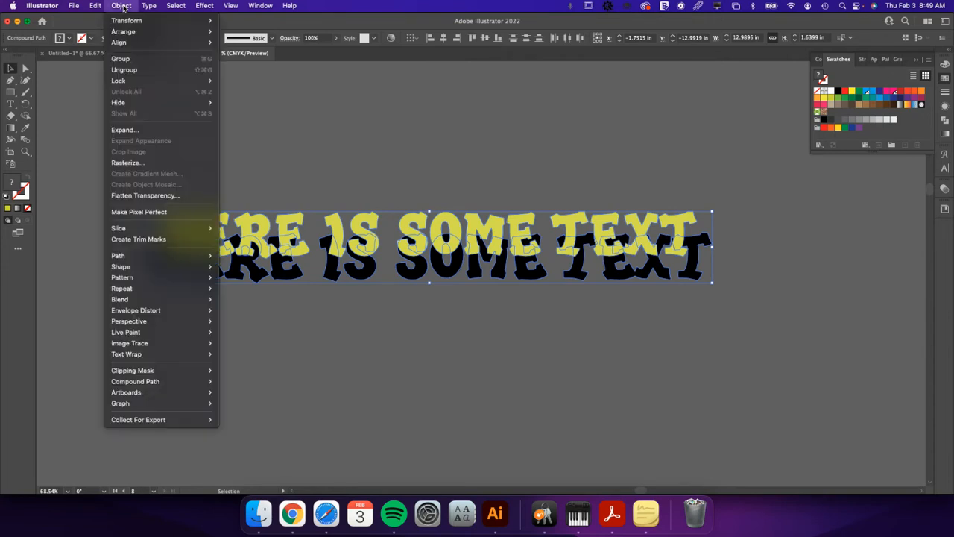
left_click(354, 154)
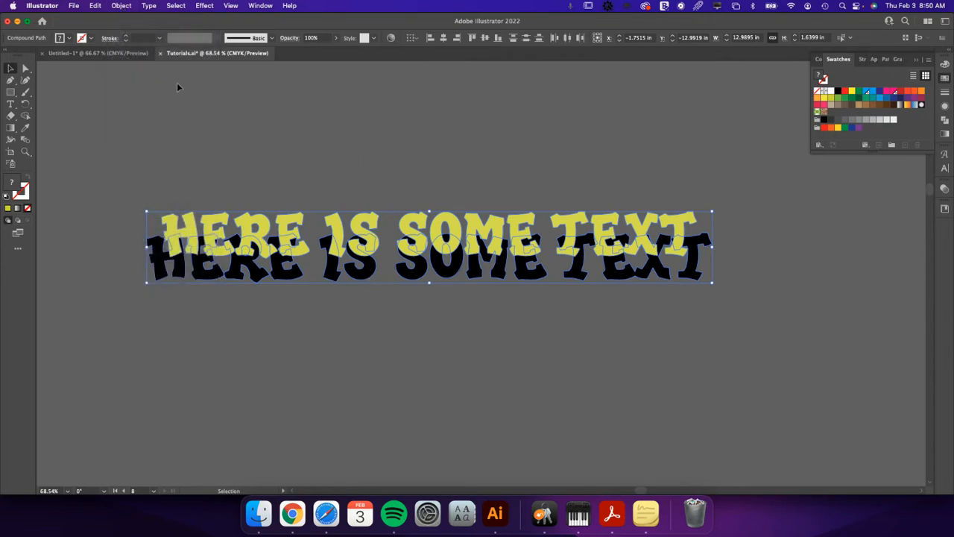
left_click(121, 6)
mouse_move(109, 22)
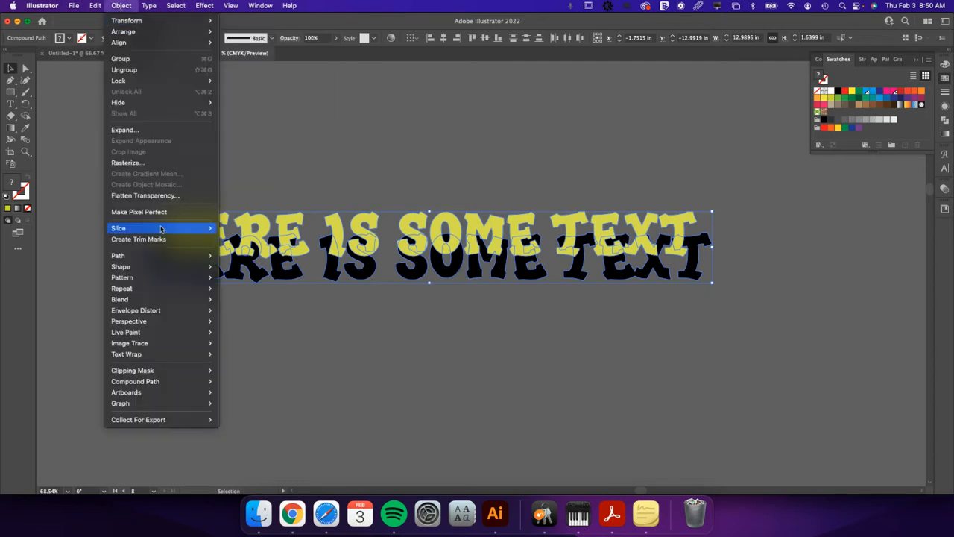
mouse_move(150, 260)
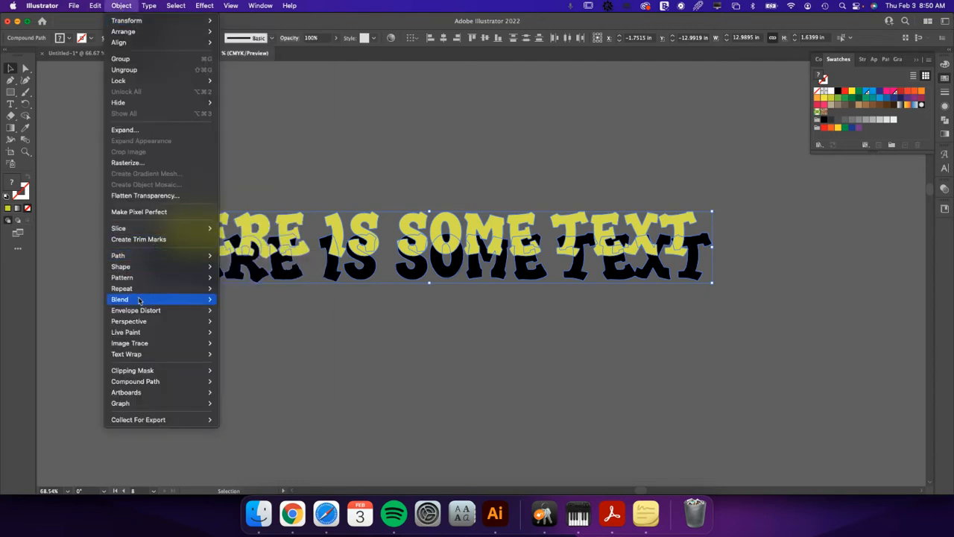
mouse_move(137, 300)
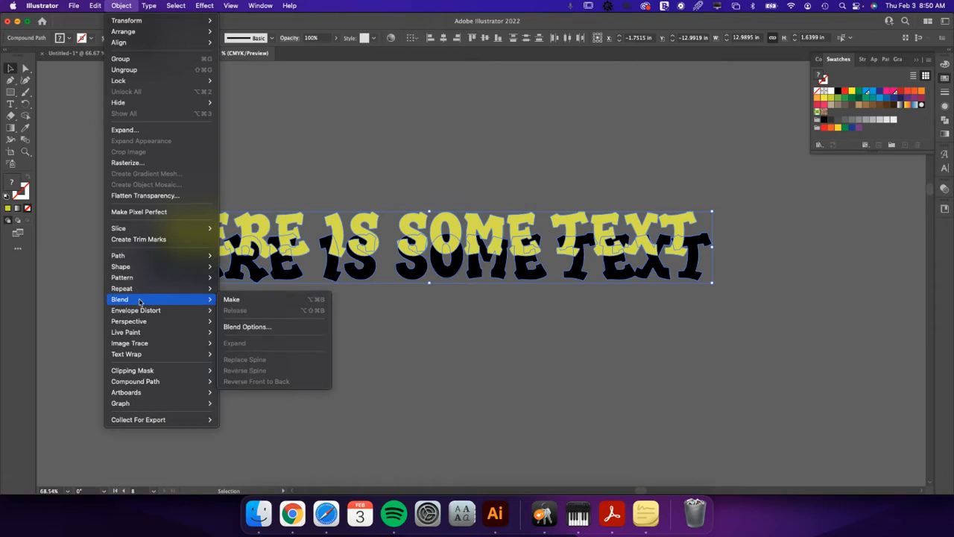
left_click(238, 302)
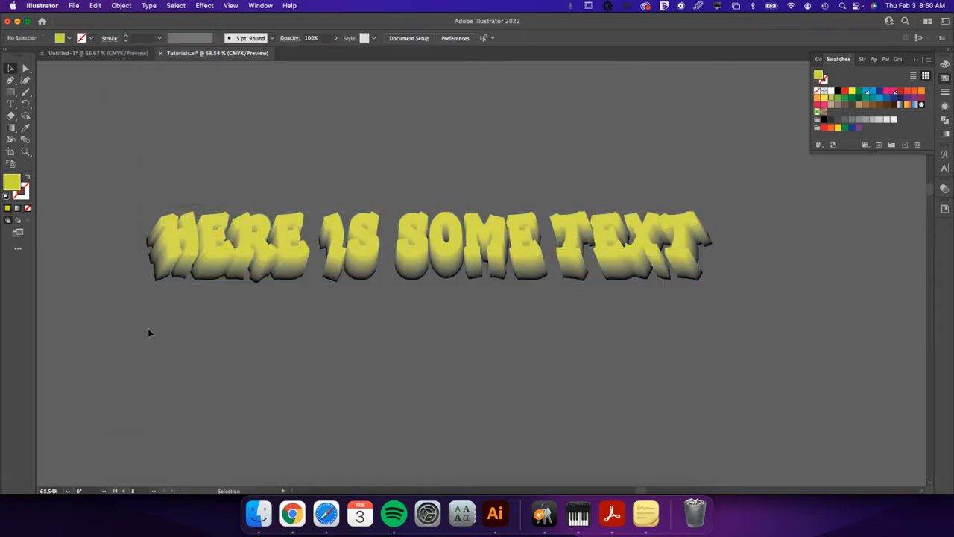
Change the lettering blend's spacing to Specified Steps with 4 steps.
left_click(172, 235)
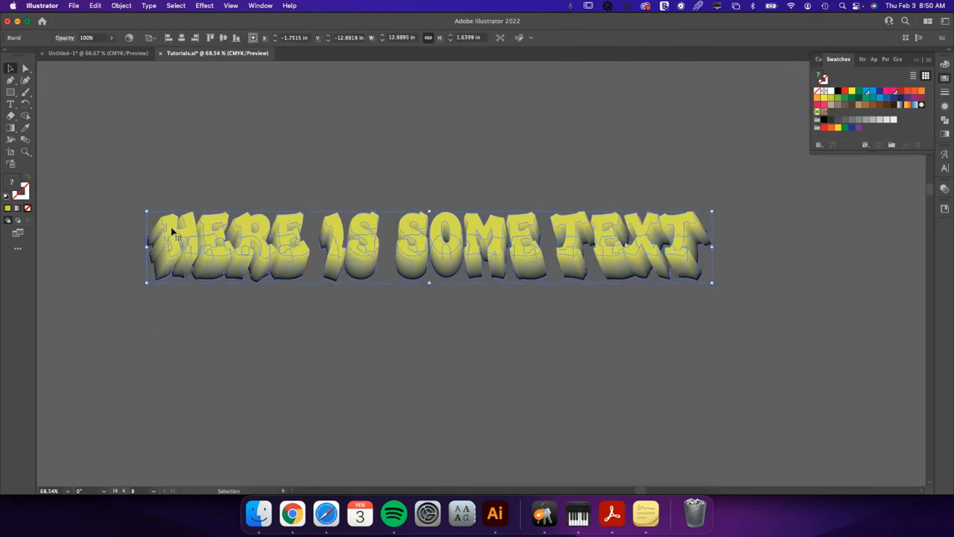
left_click(123, 7)
mouse_move(148, 257)
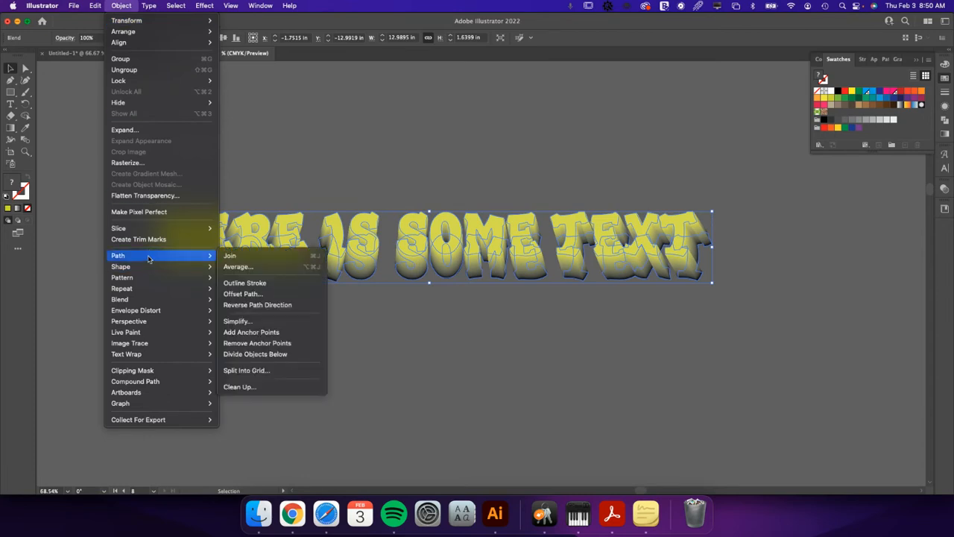
mouse_move(148, 313)
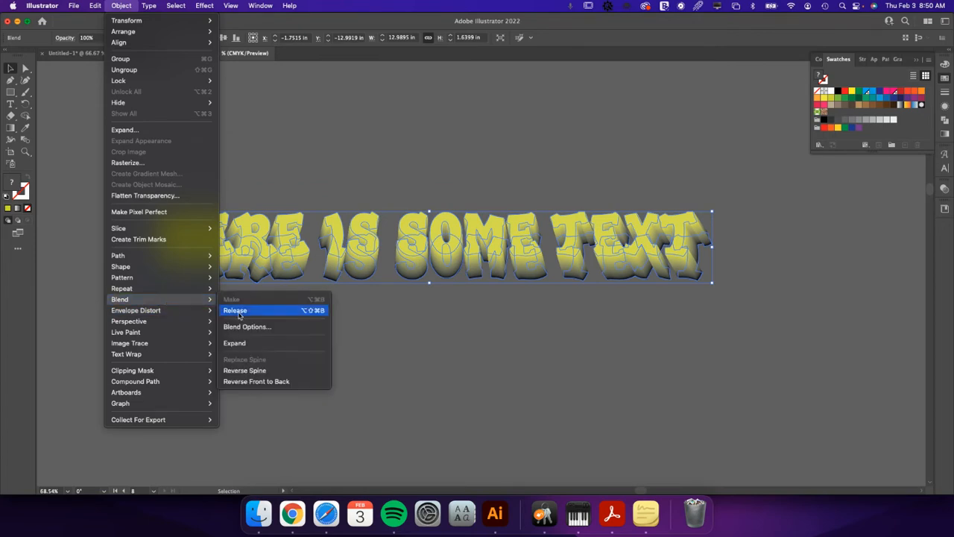
left_click(249, 326)
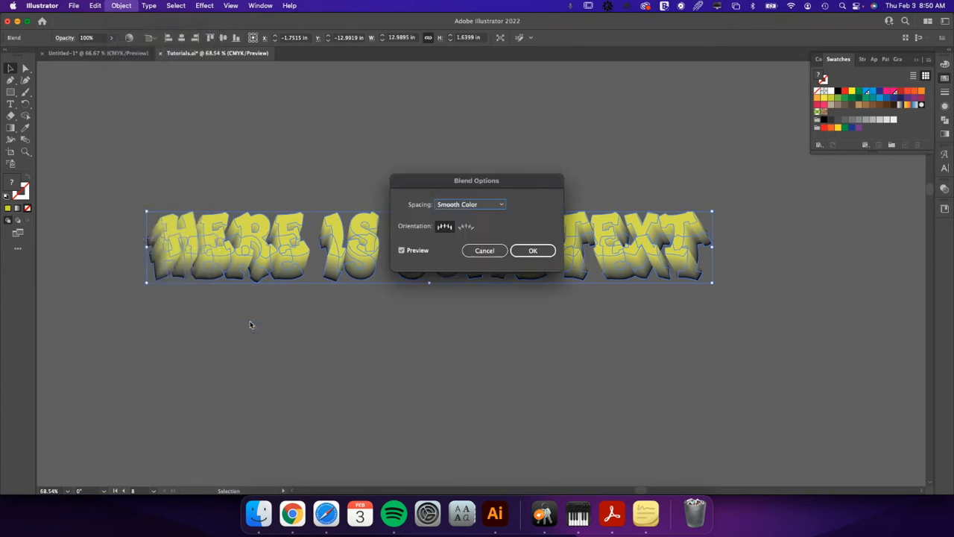
left_click(492, 205)
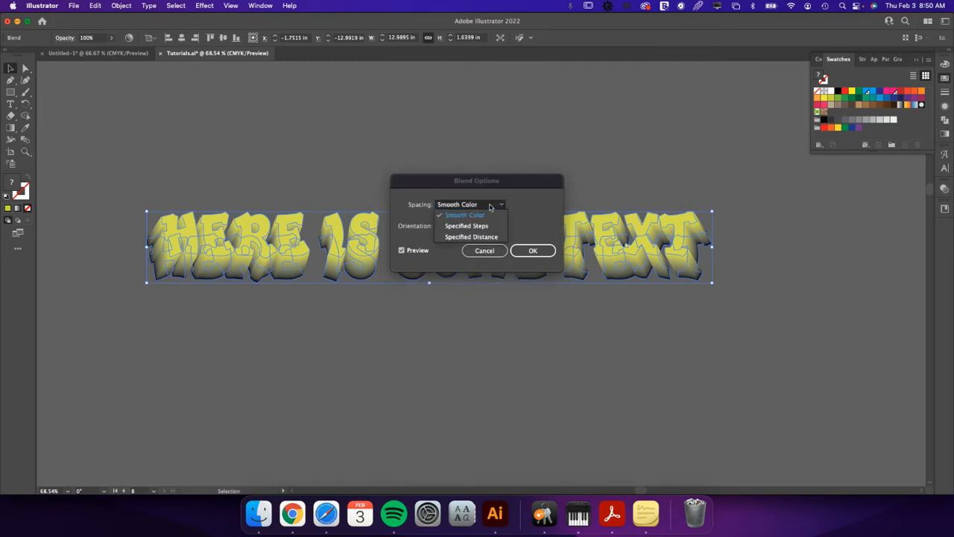
left_click(480, 227)
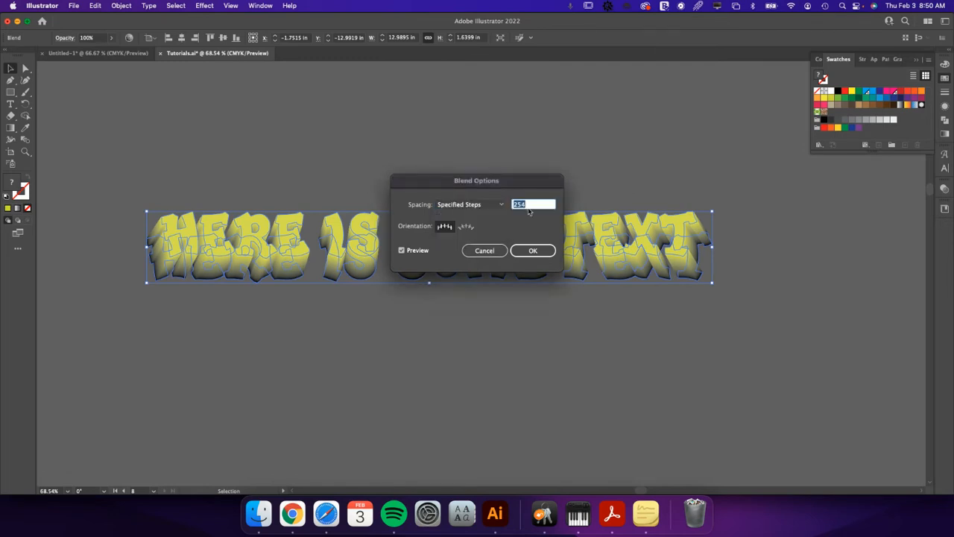
type("2")
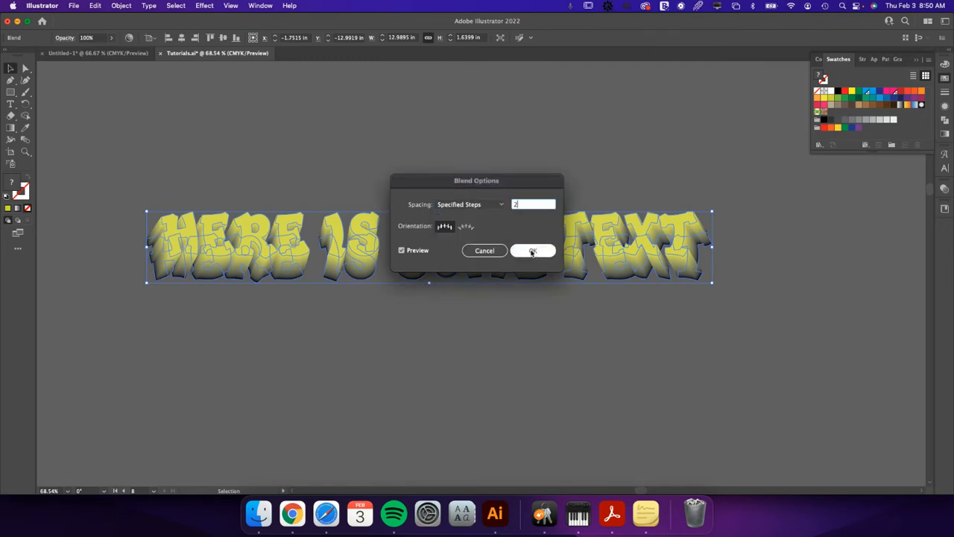
left_click(532, 251)
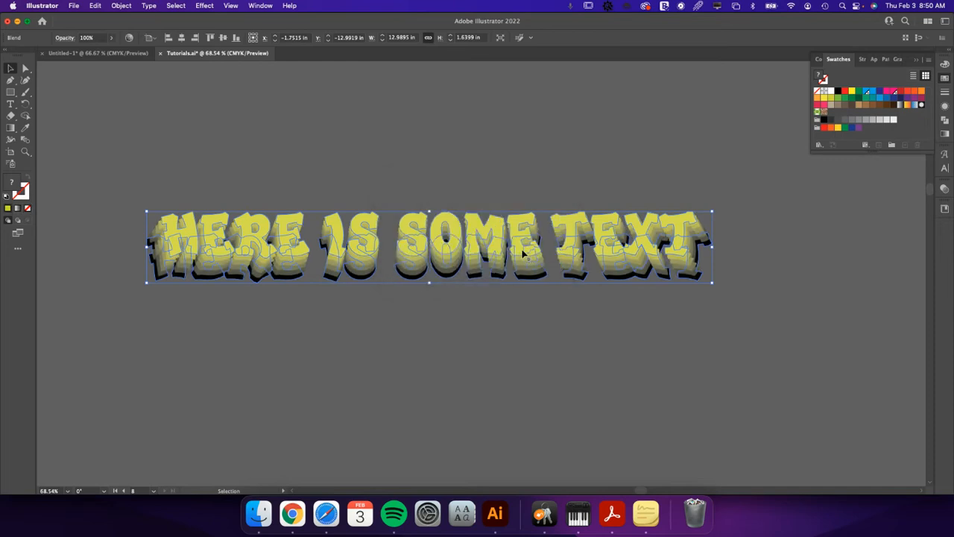
left_click(519, 132)
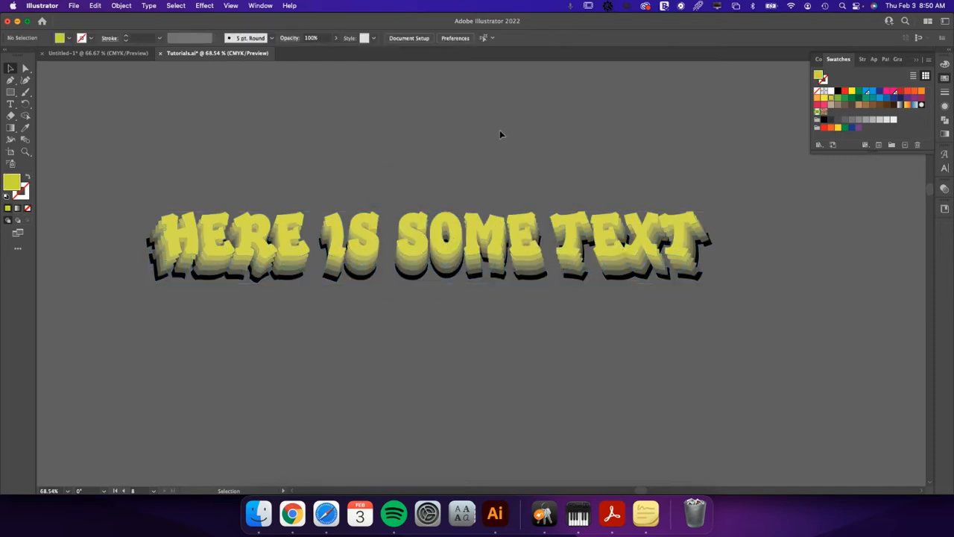
Increase the lettering blend to 25 specified steps, trying the align-to-path orientation but keeping it aligned to the page.
left_click(263, 235)
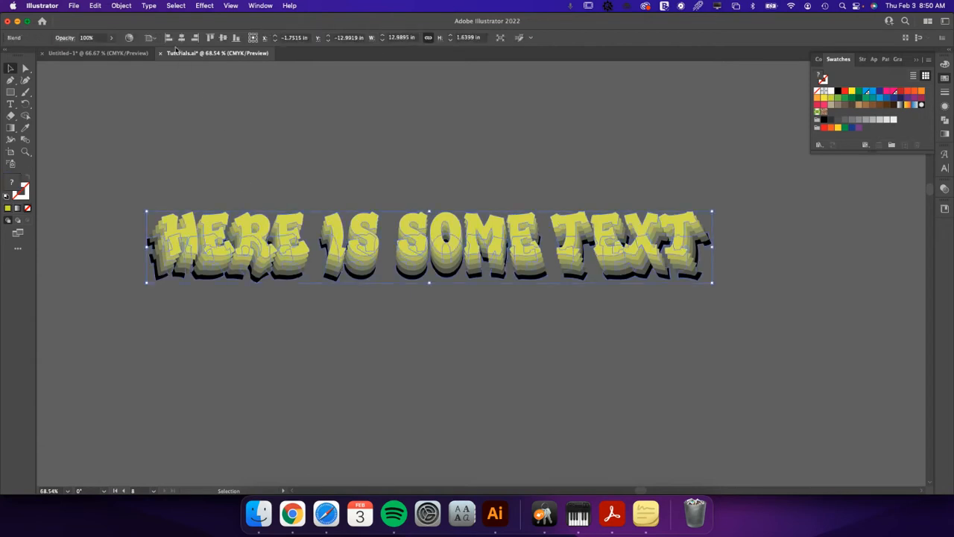
left_click(121, 6)
mouse_move(157, 299)
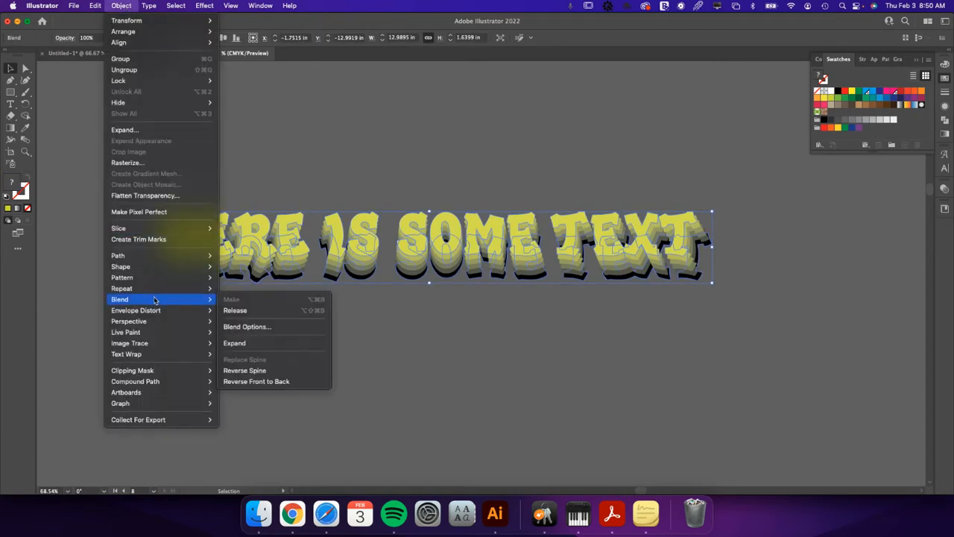
left_click(250, 326)
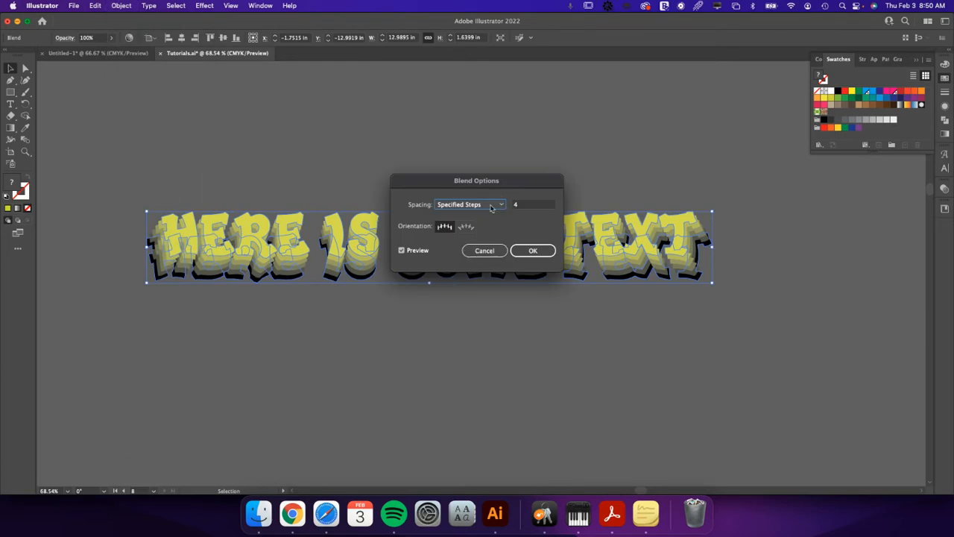
left_click(502, 205)
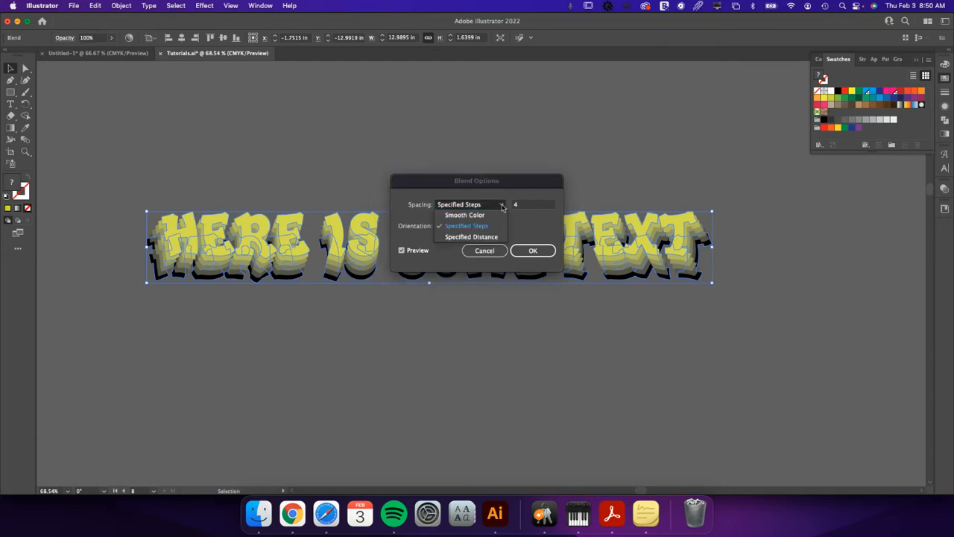
left_click(523, 205)
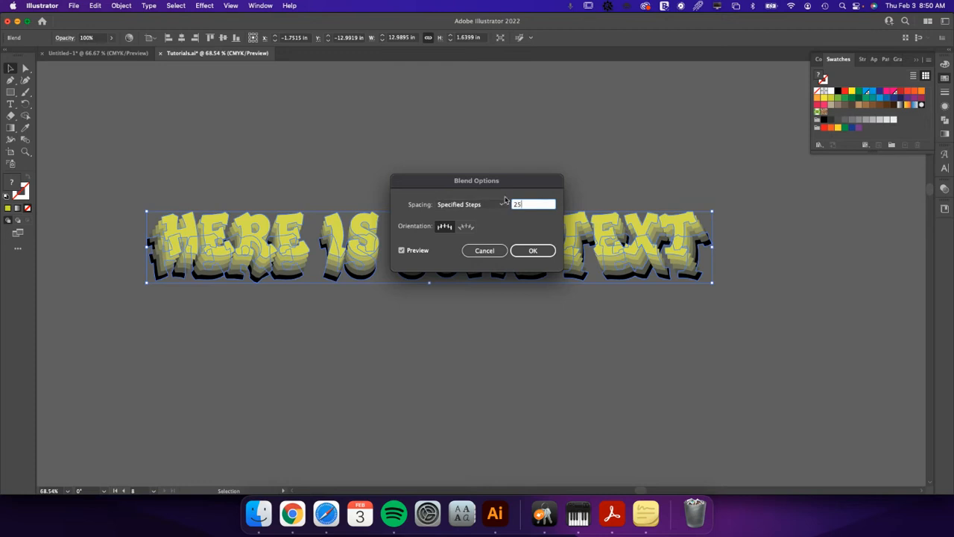
left_click(465, 226)
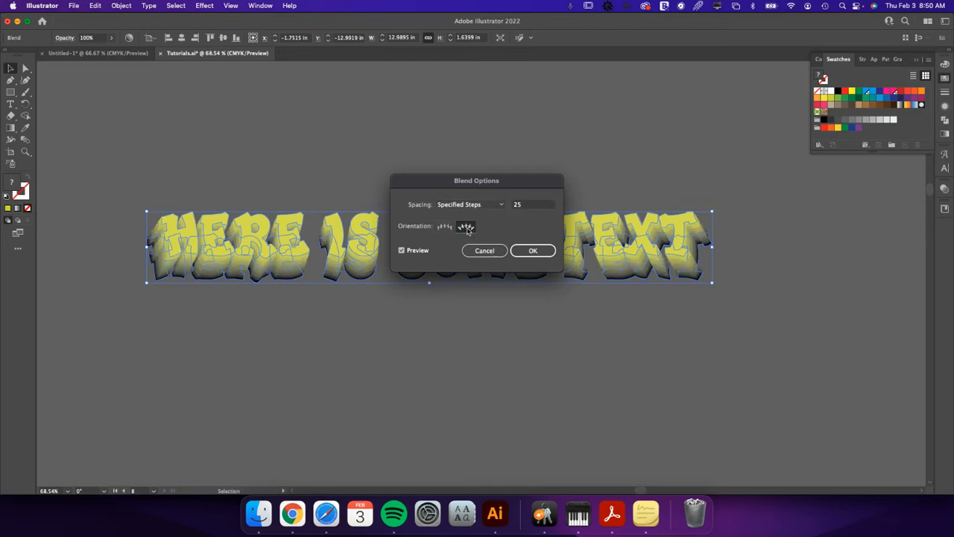
left_click(445, 227)
left_click(533, 251)
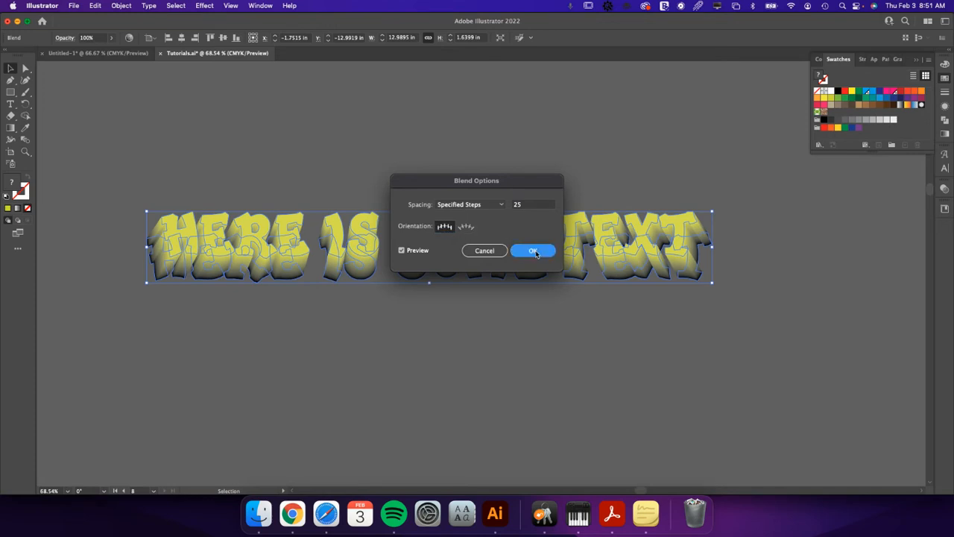
left_click(418, 333)
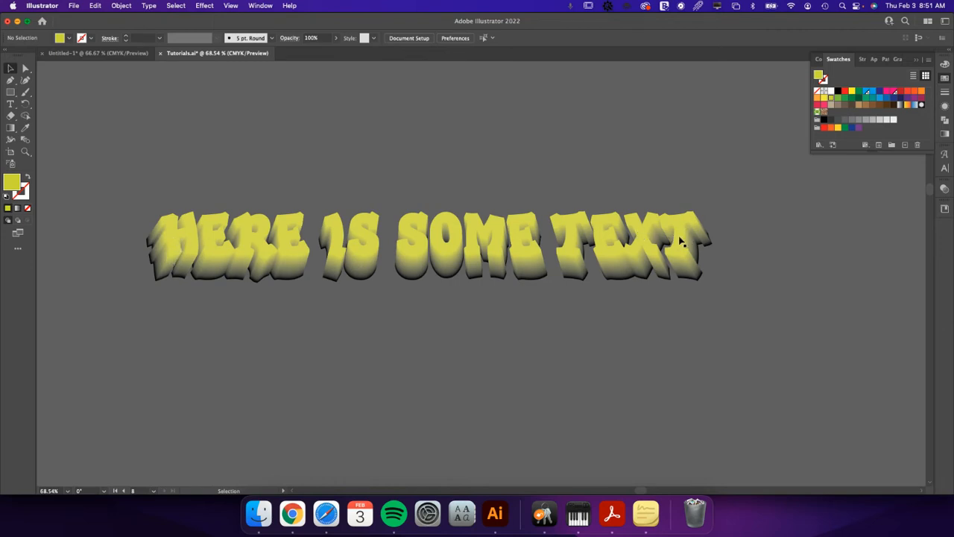
Copy the front yellow-green lettering from inside the blend and paste it in place in front of the blend.
double_click(338, 234)
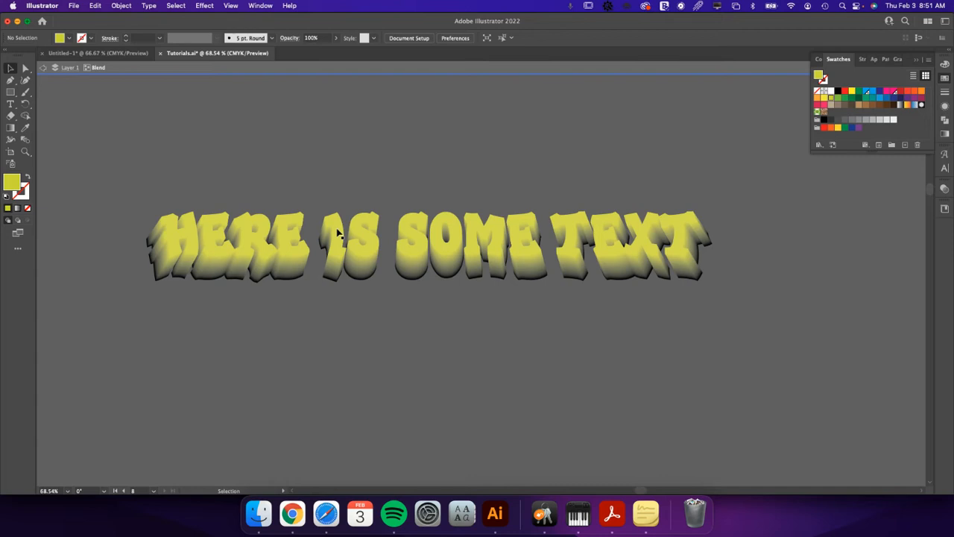
left_click(338, 233)
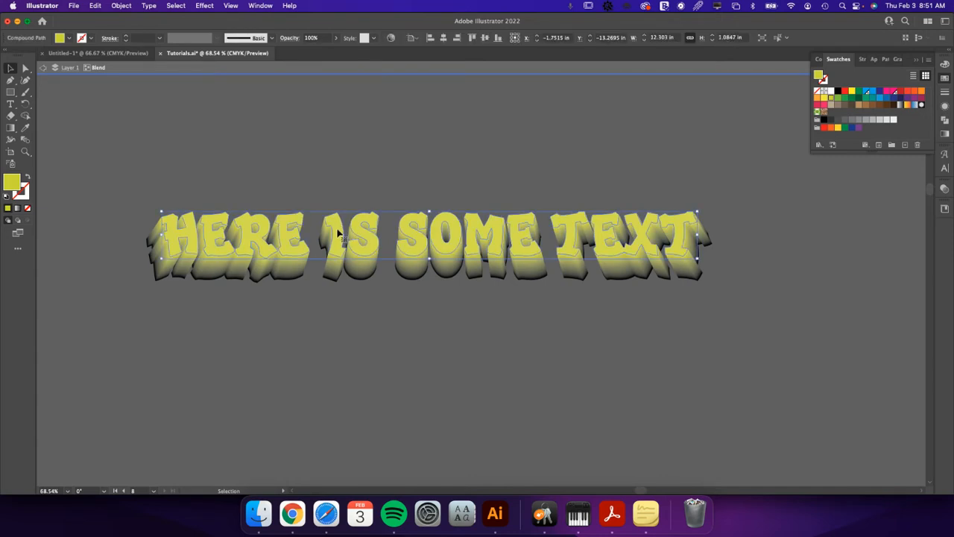
key("a")
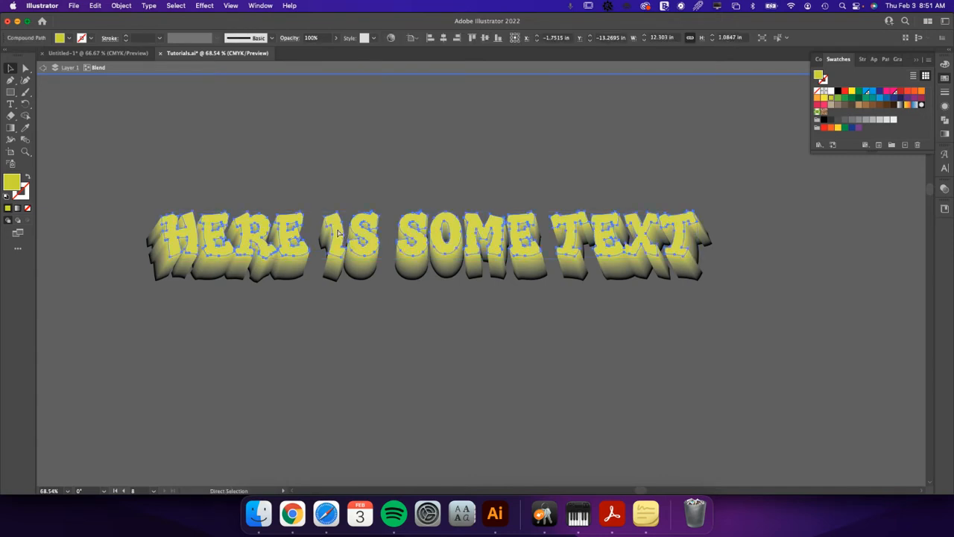
key("v")
double_click(824, 270)
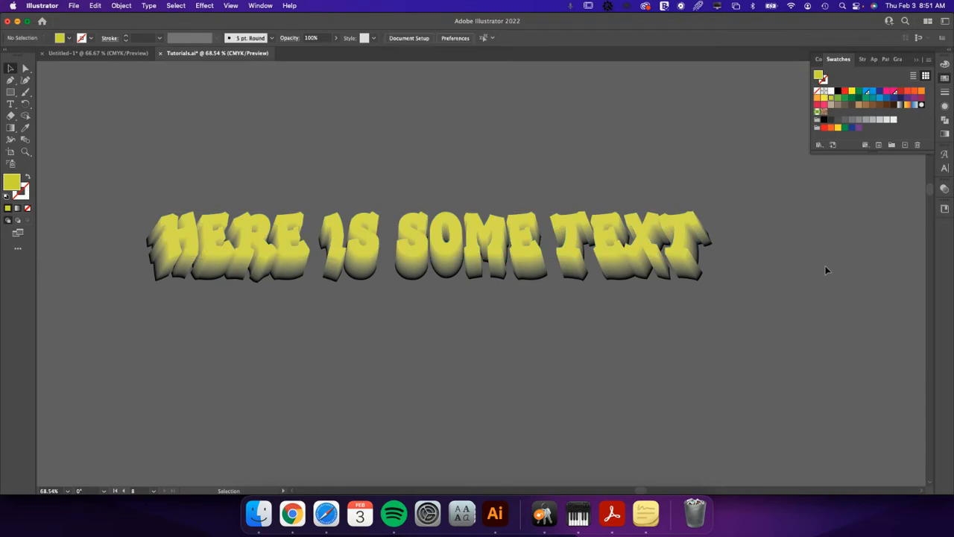
key("a")
key("super+f")
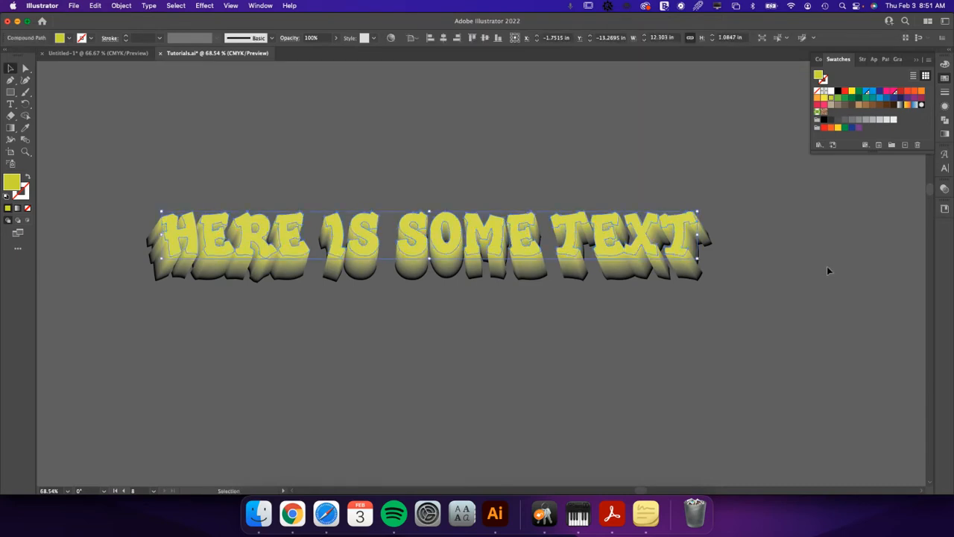
Try blue and black fills on the pasted front lettering, and undo both colour changes.
left_click(871, 92)
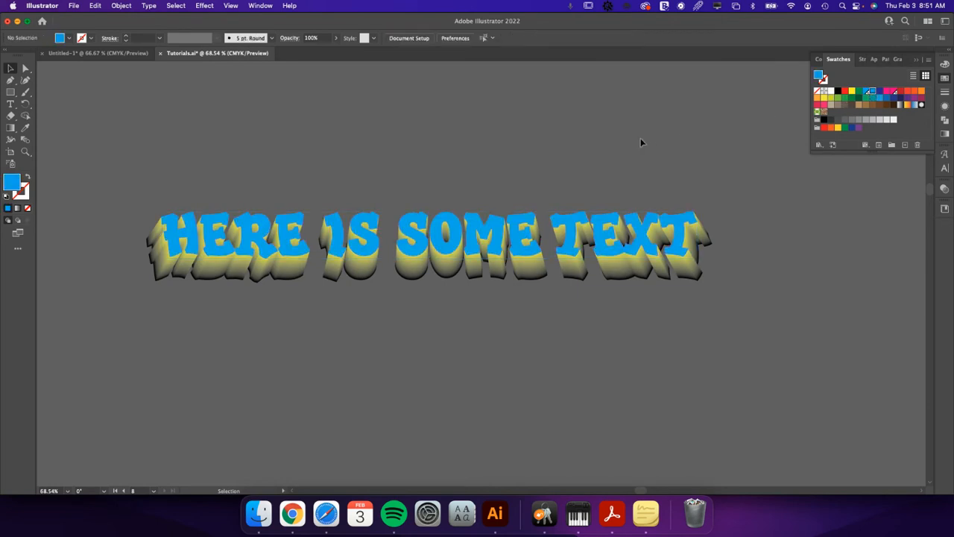
left_click(838, 91)
left_click(707, 136)
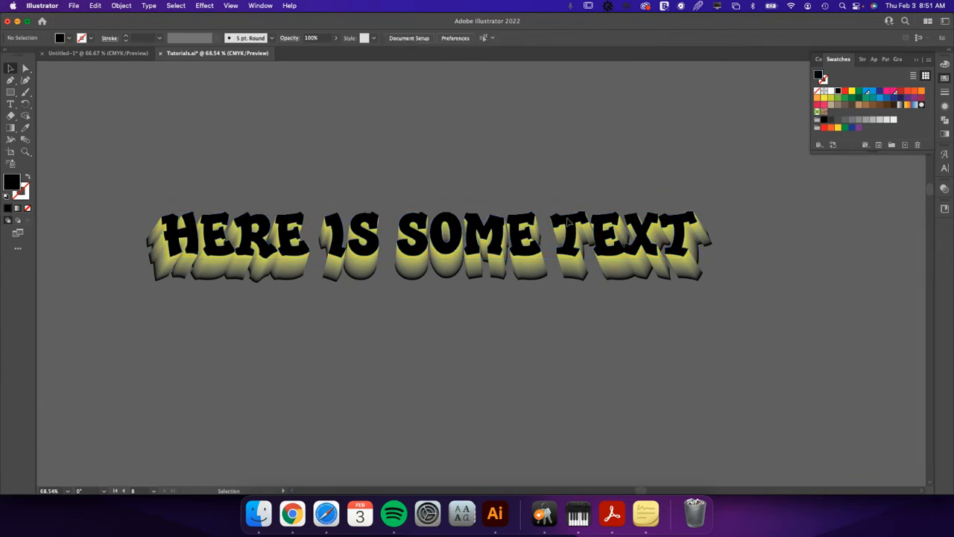
key("super+z")
key("super+z")
key("super+z")
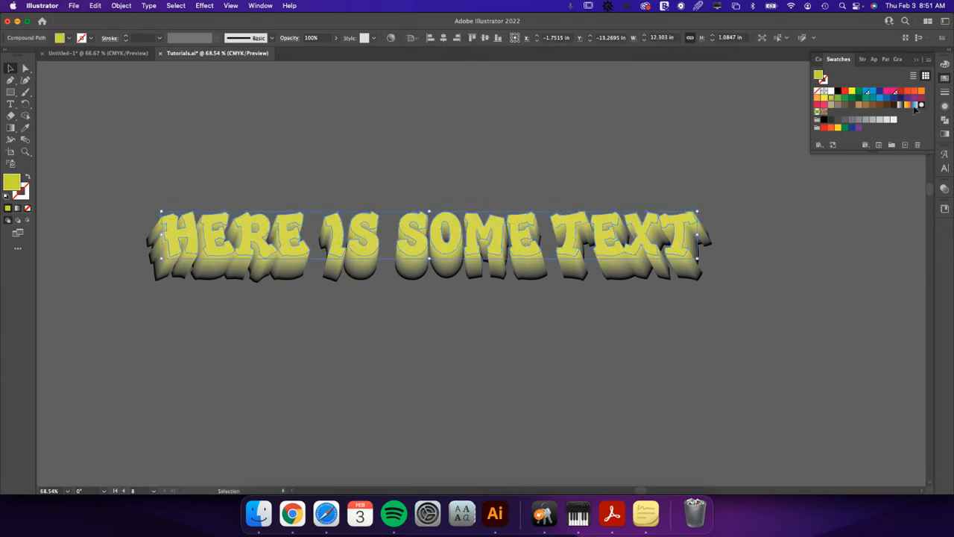
Darken the pasted front lettering's fill by raising its black (K) value to 26%, and deselect it.
left_click(944, 65)
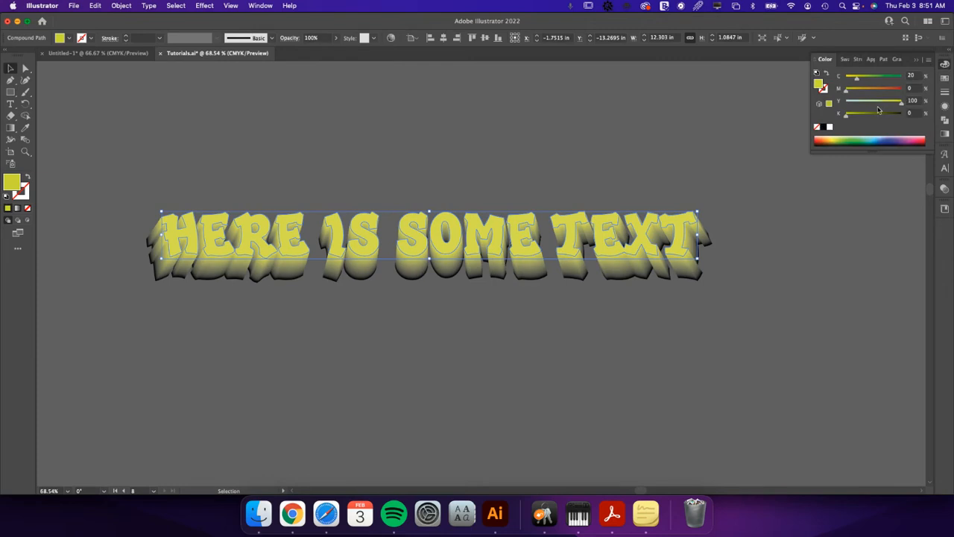
left_click_drag(845, 113, 860, 114)
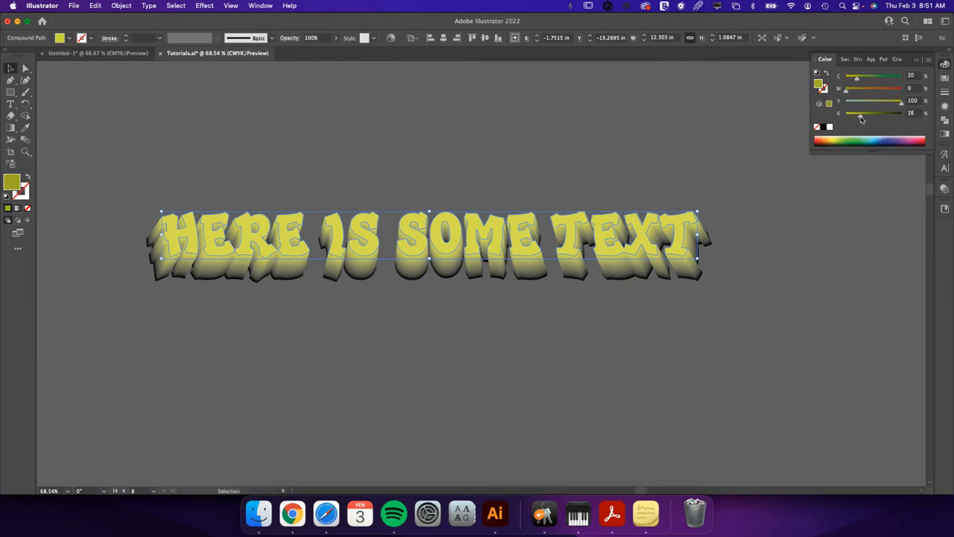
left_click(734, 143)
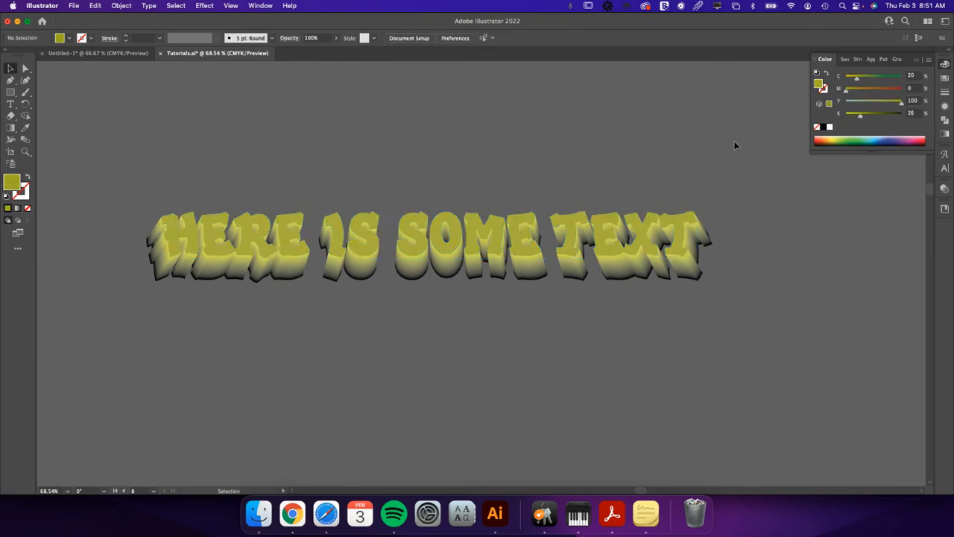
Try a 1 pt black stroke on the pasted front lettering, and deselect it.
left_click(684, 223)
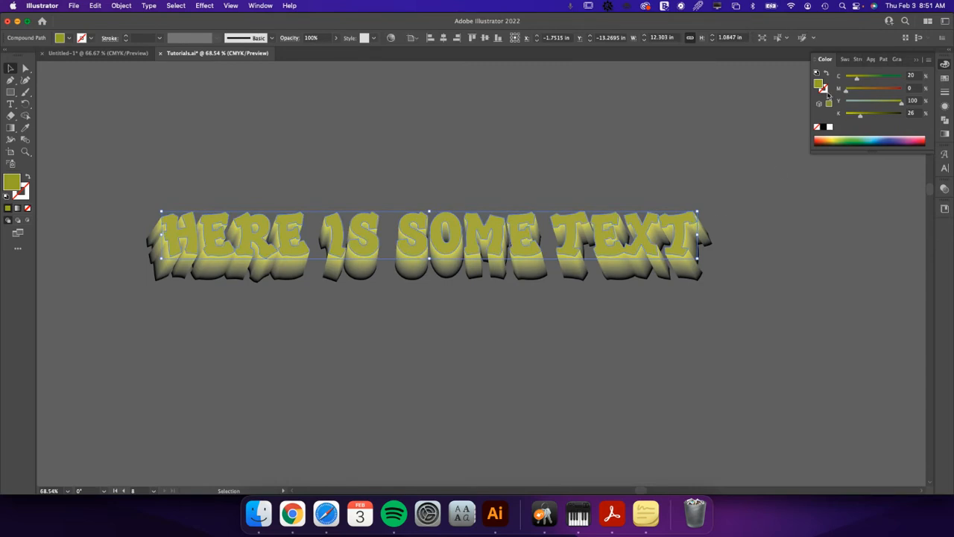
left_click(824, 89)
left_click(819, 129)
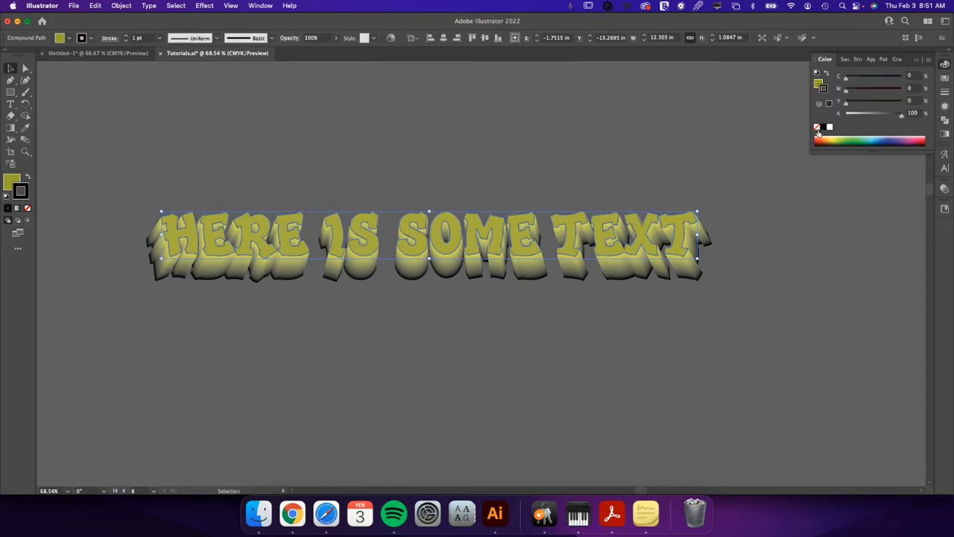
left_click(766, 157)
key("a")
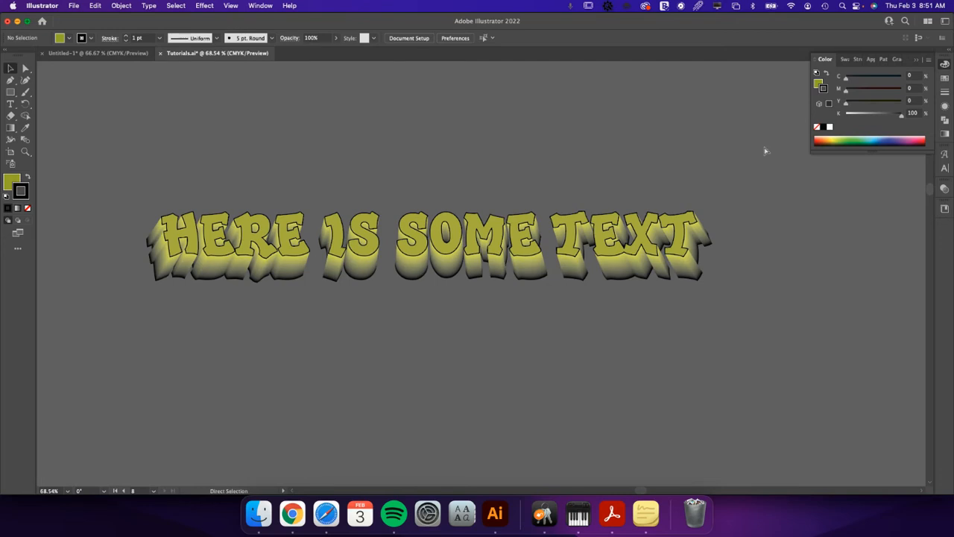
Undo the black stroke and the darker fill on the front lettering, and clear the selection.
key("ctrl+z")
key("ctrl+z")
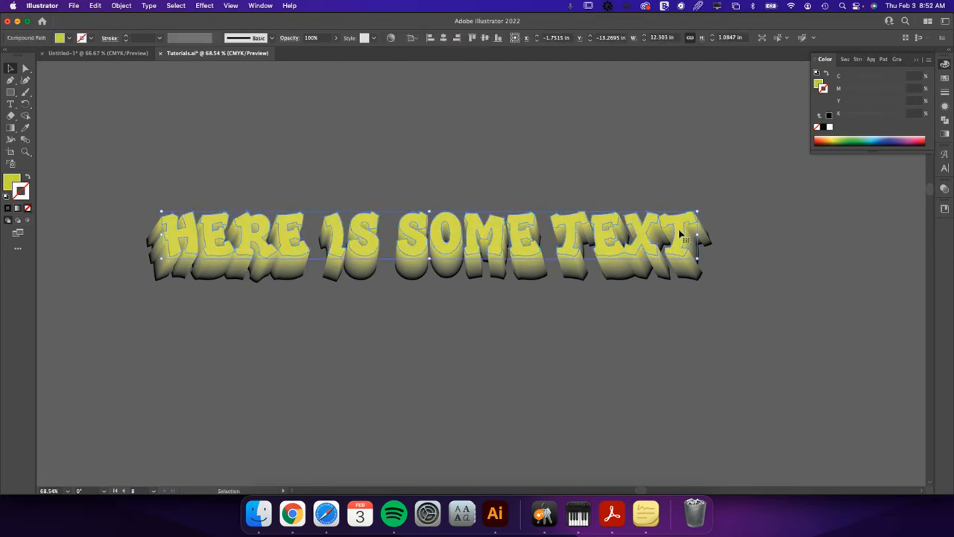
key("ctrl+shift+a")
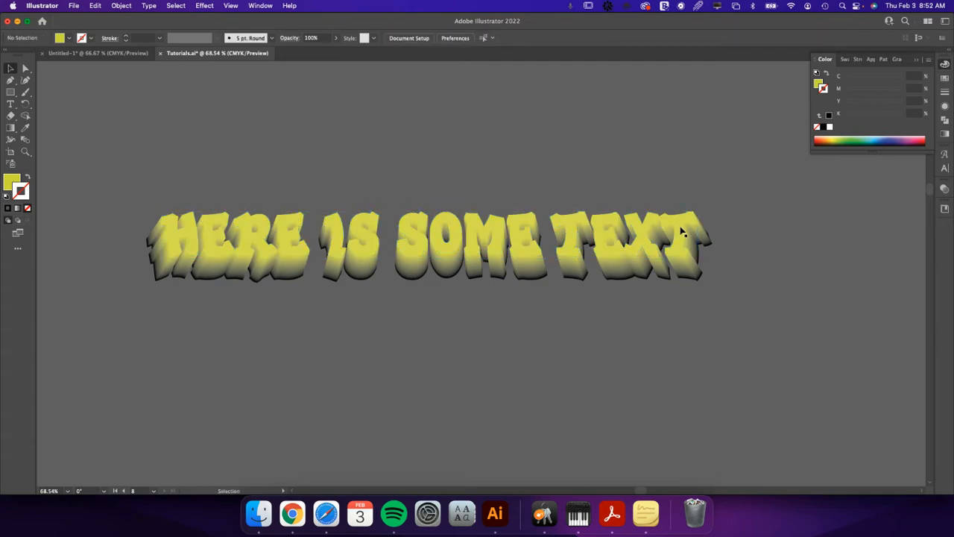
Fill the blend's front lettering black inside the blend, keeping a yellow-green copy of the lettering in front.
double_click(679, 231)
left_click(679, 226)
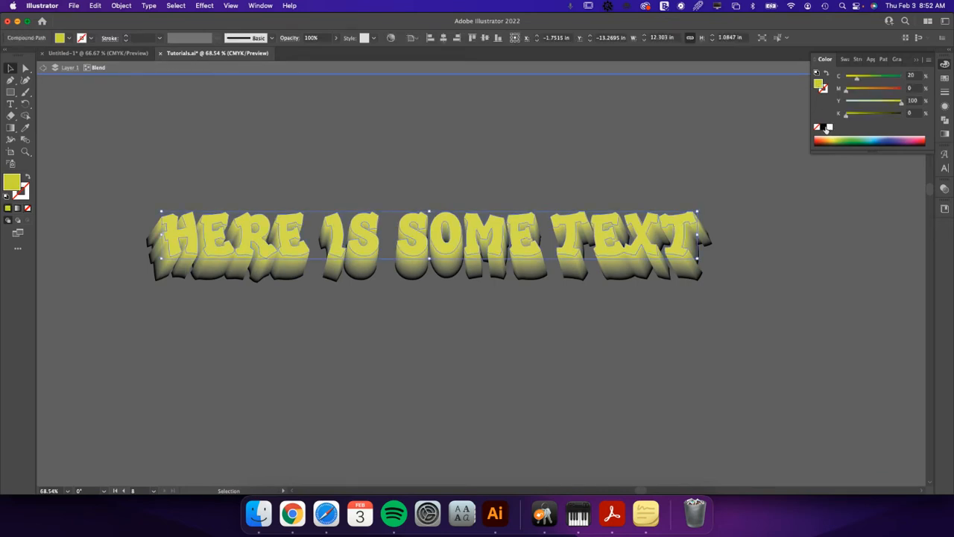
left_click(828, 121)
double_click(778, 231)
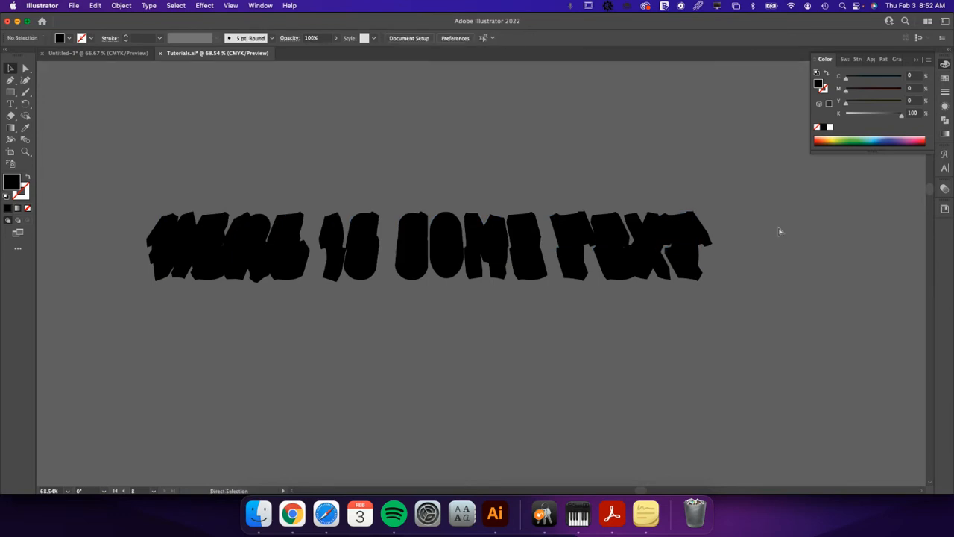
key("super+z")
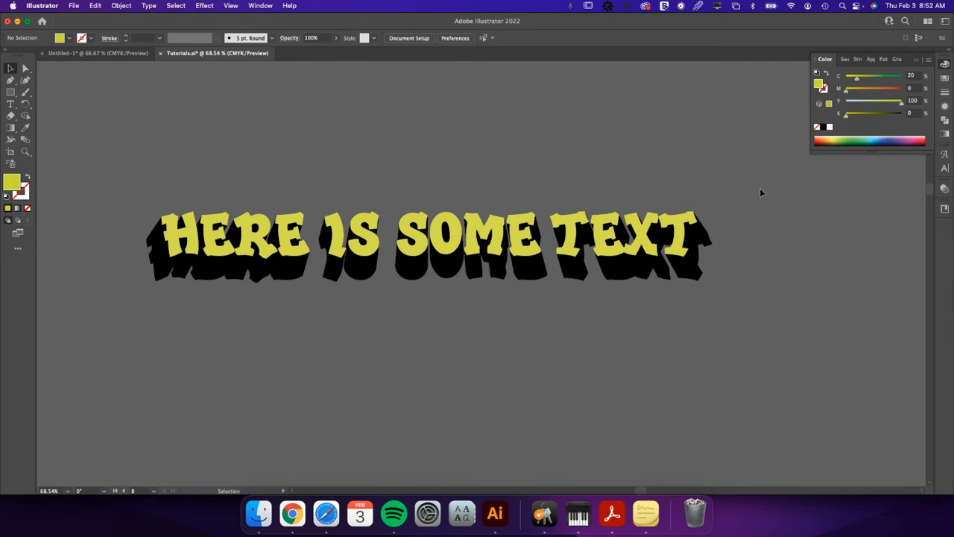
Select all the lettering and expand the blend into separate shapes.
key("super+a")
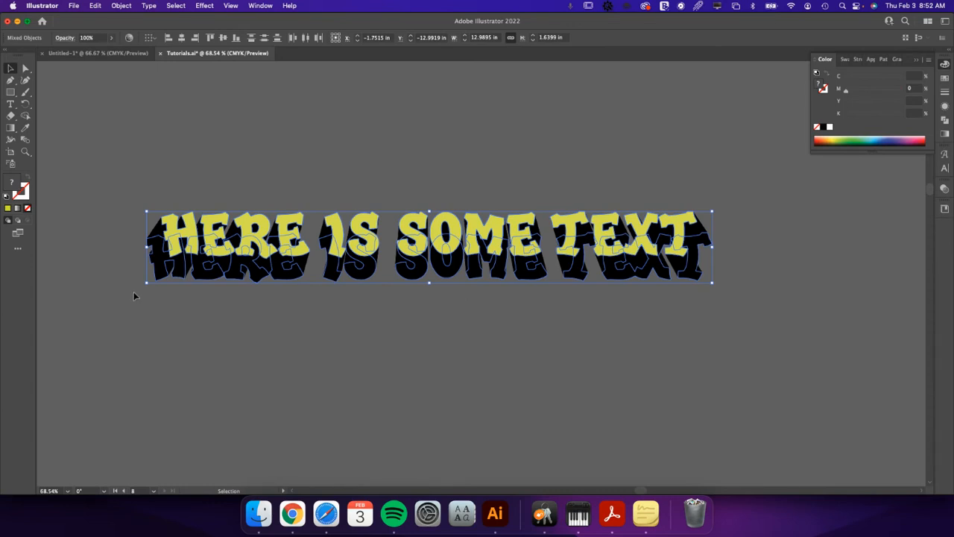
key("a")
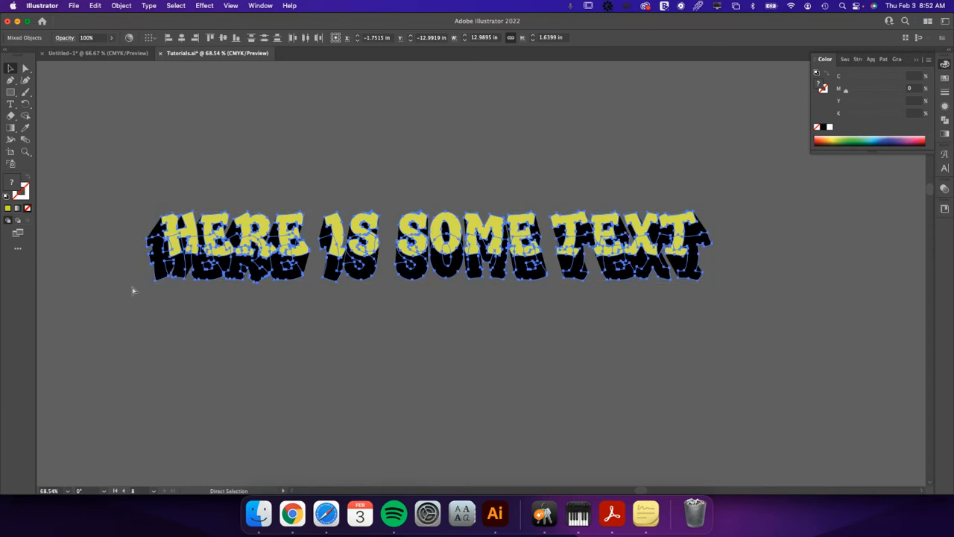
key("v")
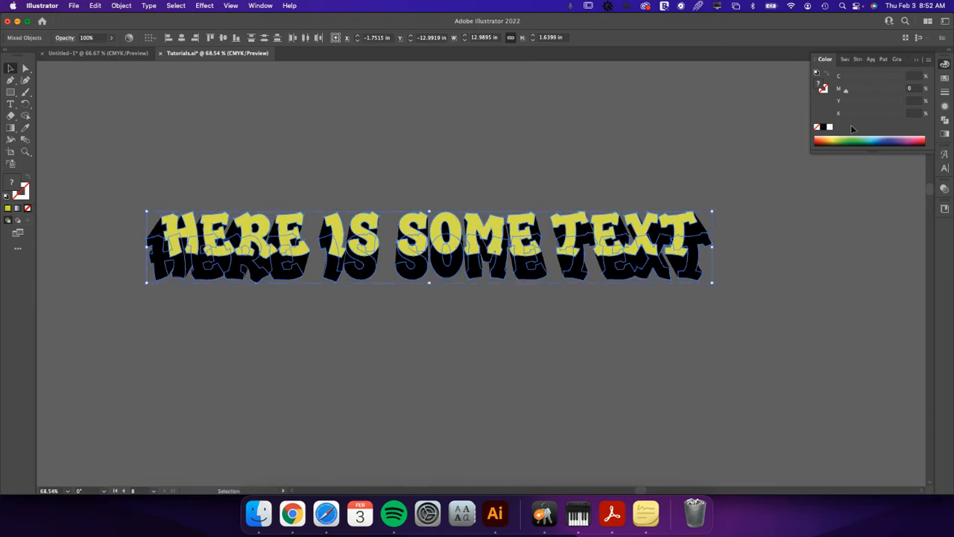
left_click(120, 6)
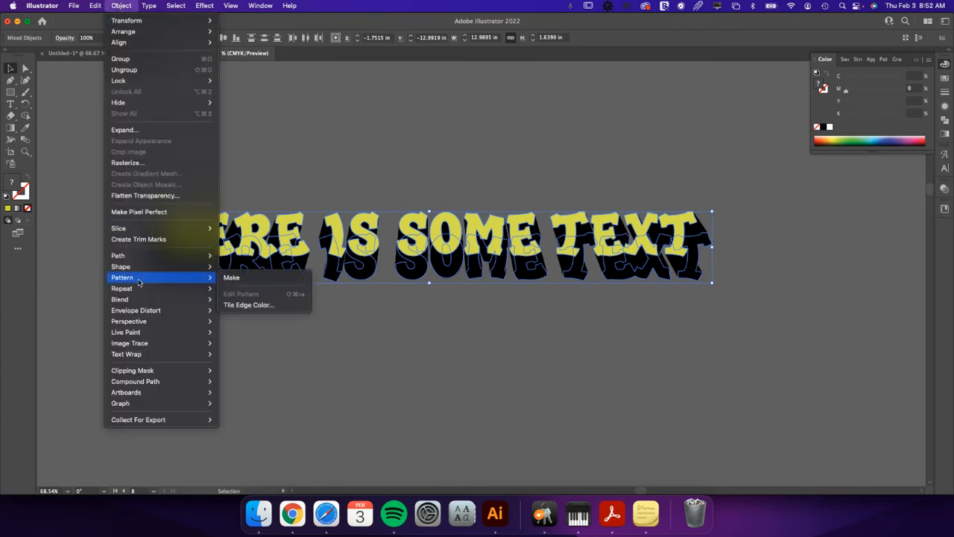
mouse_move(152, 298)
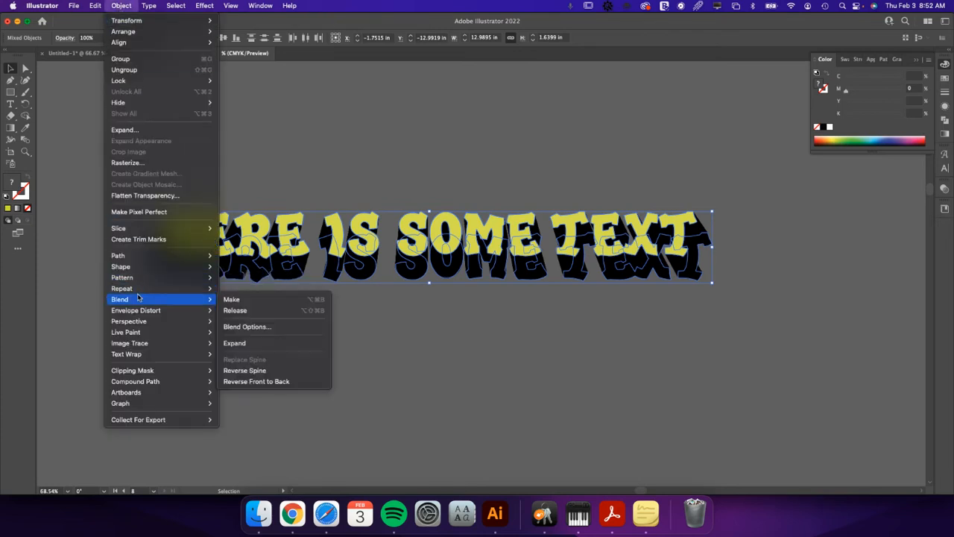
left_click(237, 343)
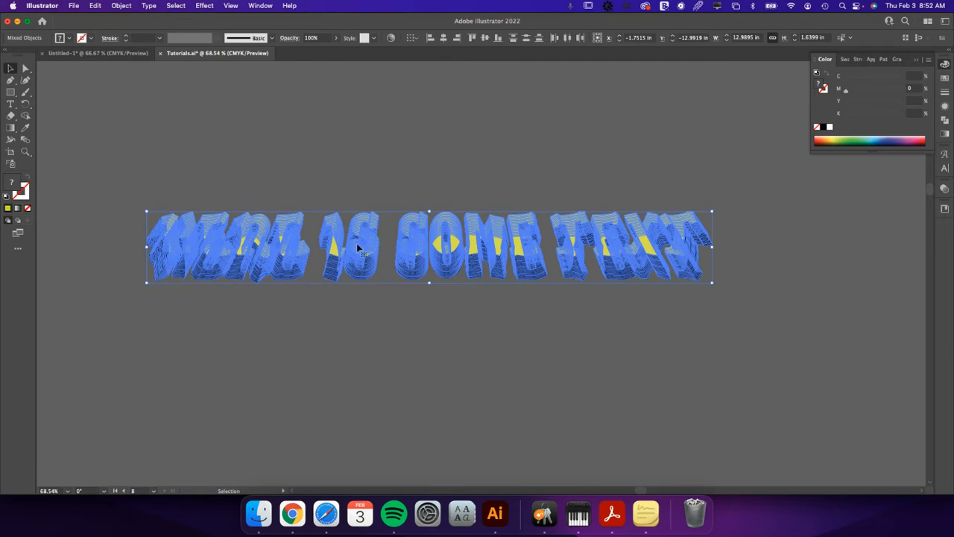
Duplicate the expanded lettering straight below the original and unite the copy into one silhouette with Pathfinder.
left_click_drag(361, 240, 353, 330)
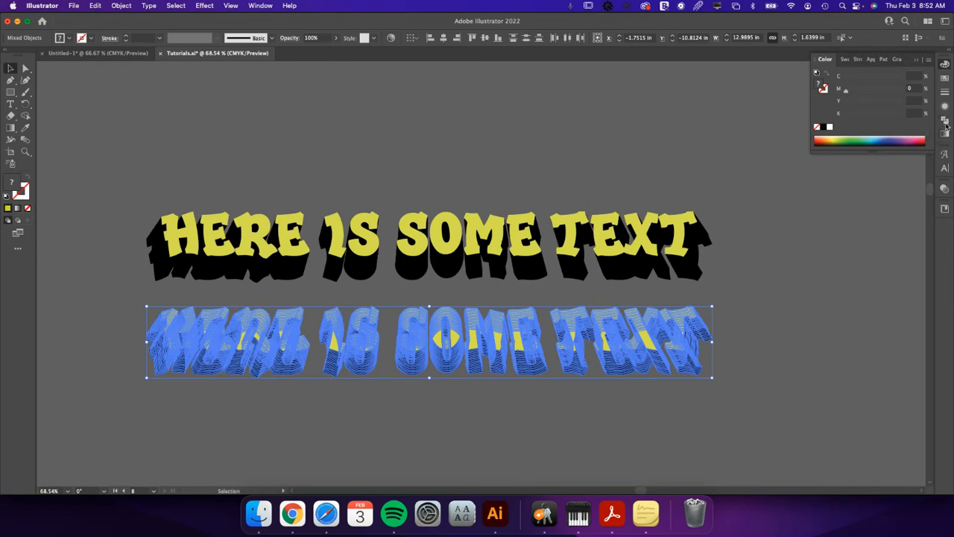
left_click(945, 122)
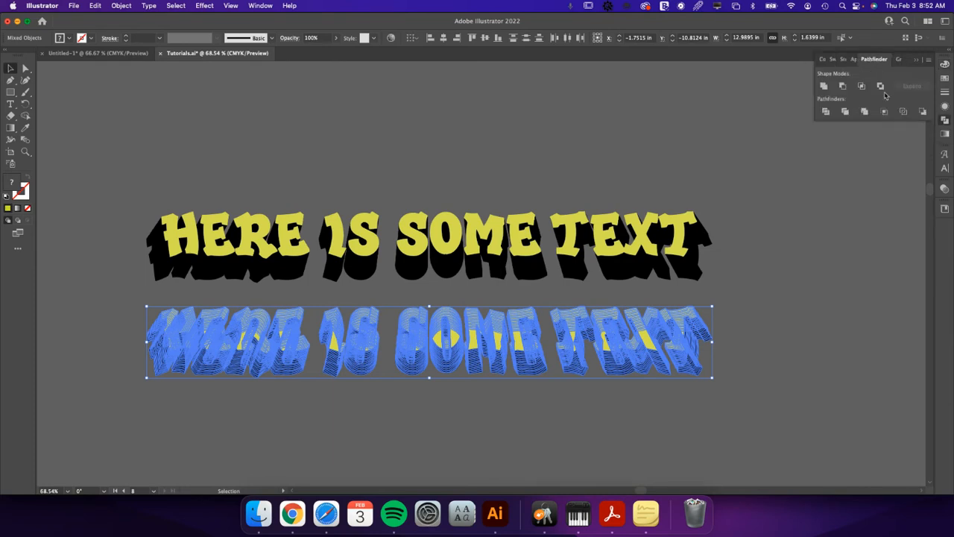
left_click(824, 87)
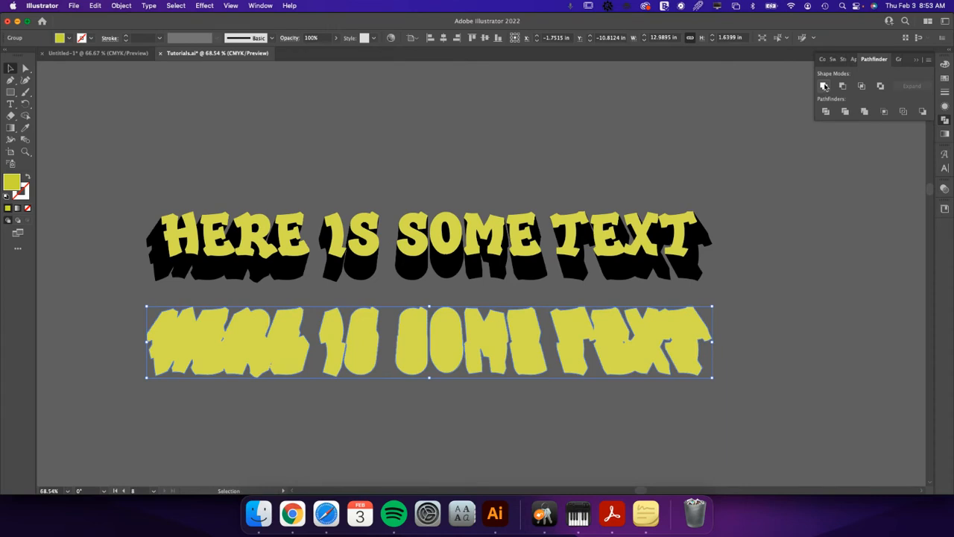
Clean up the small stray gap inside the word TEXT of the united silhouette using Direct Selection, and deselect it.
left_click(807, 304)
left_click(634, 352)
key("z")
left_click_drag(496, 345, 556, 361)
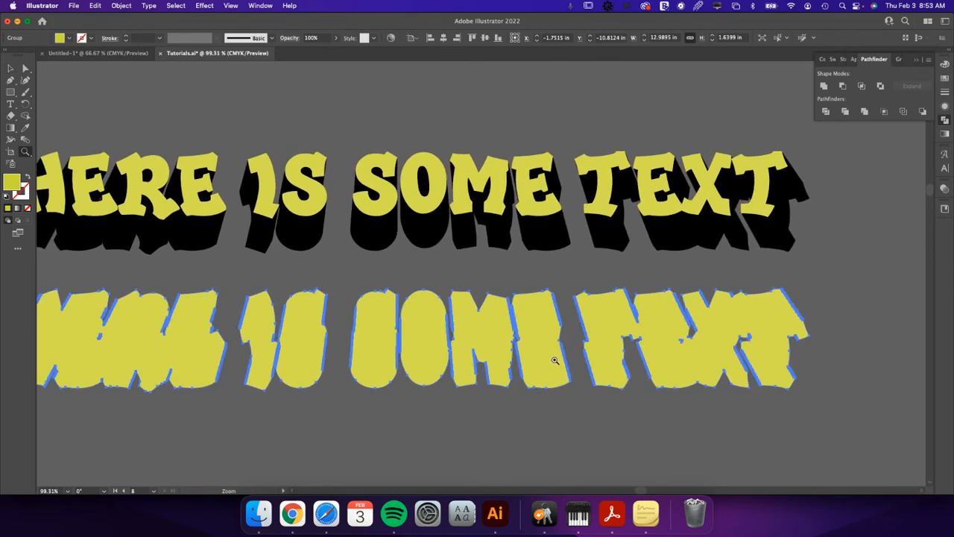
key("v")
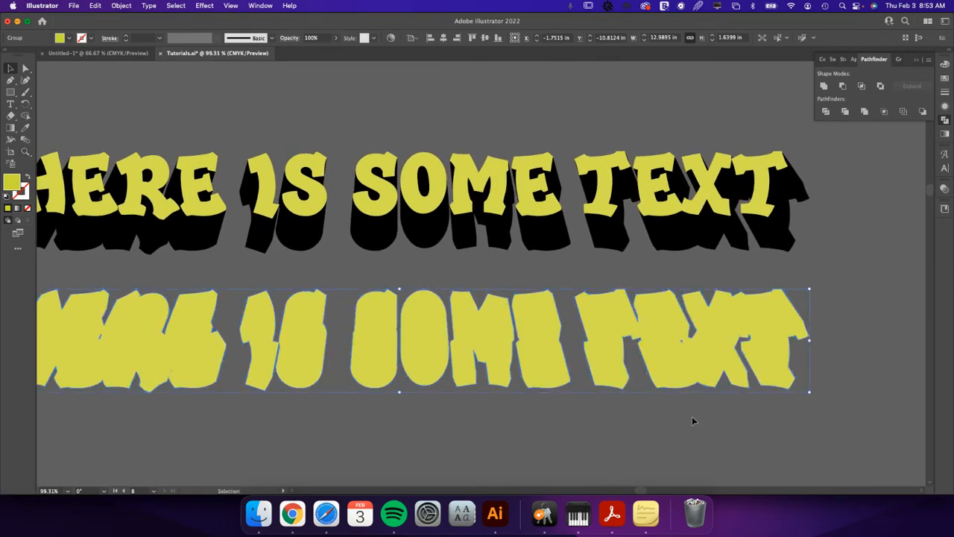
left_click(25, 68)
left_click(682, 342)
key("super+shift+a")
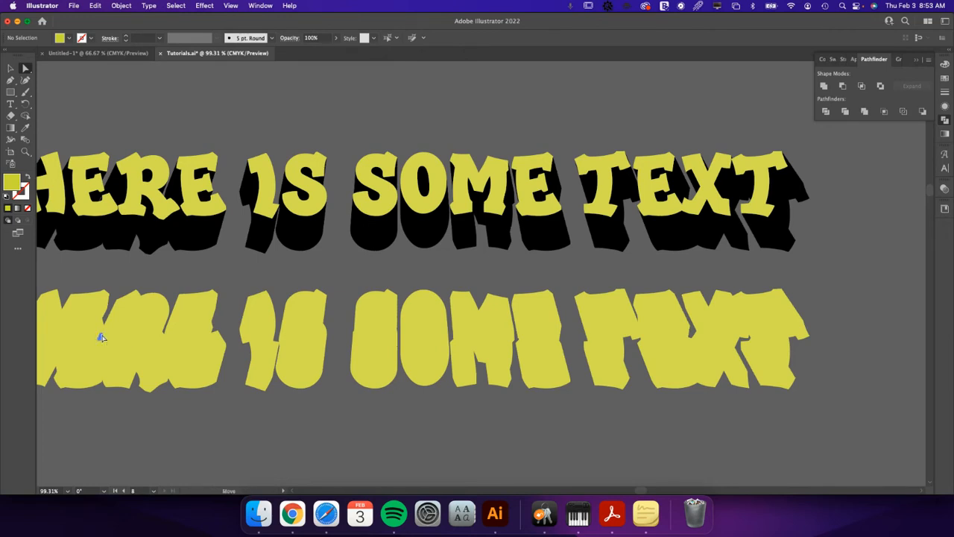
Examine the HERE part of the united silhouette up close for stray points and leftover gaps.
left_click(177, 376)
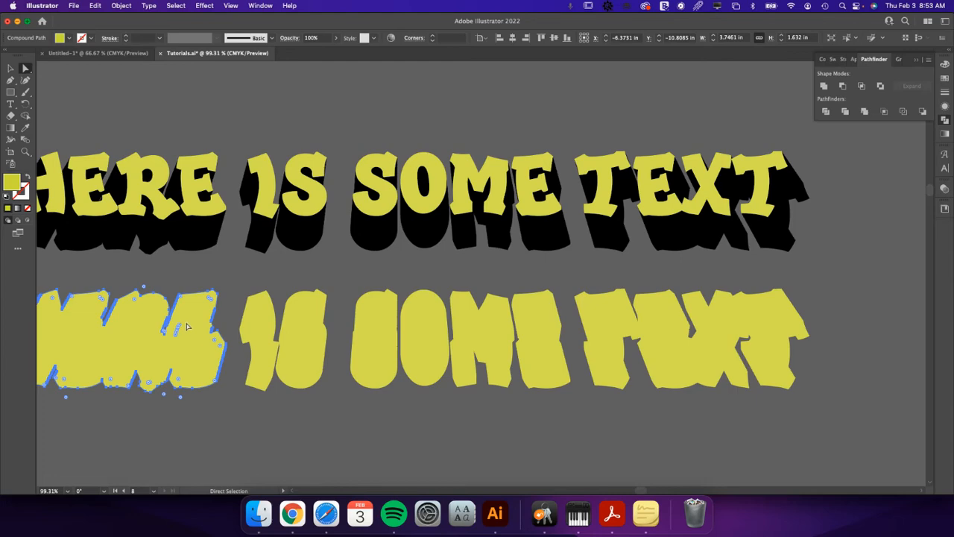
key("z")
left_click_drag(171, 336, 377, 383)
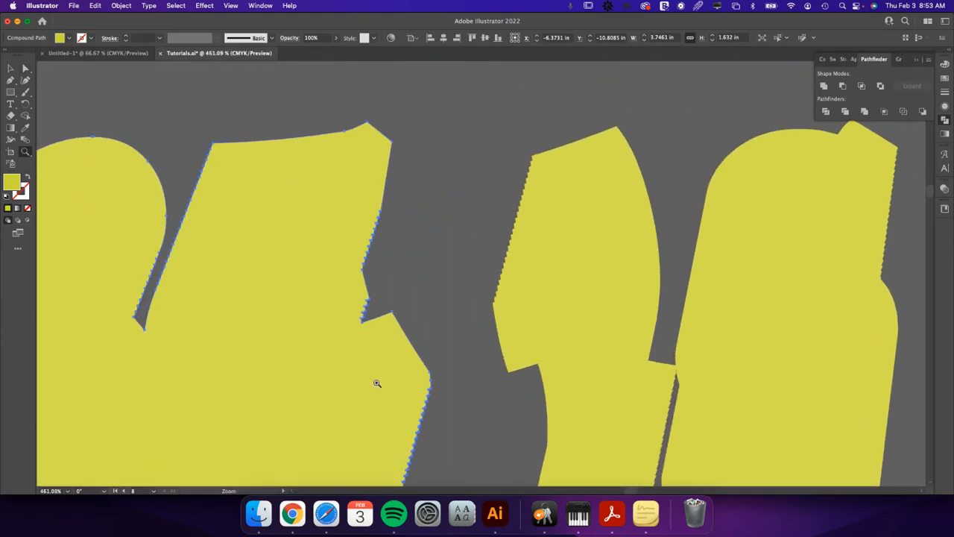
left_click(254, 365)
key("a")
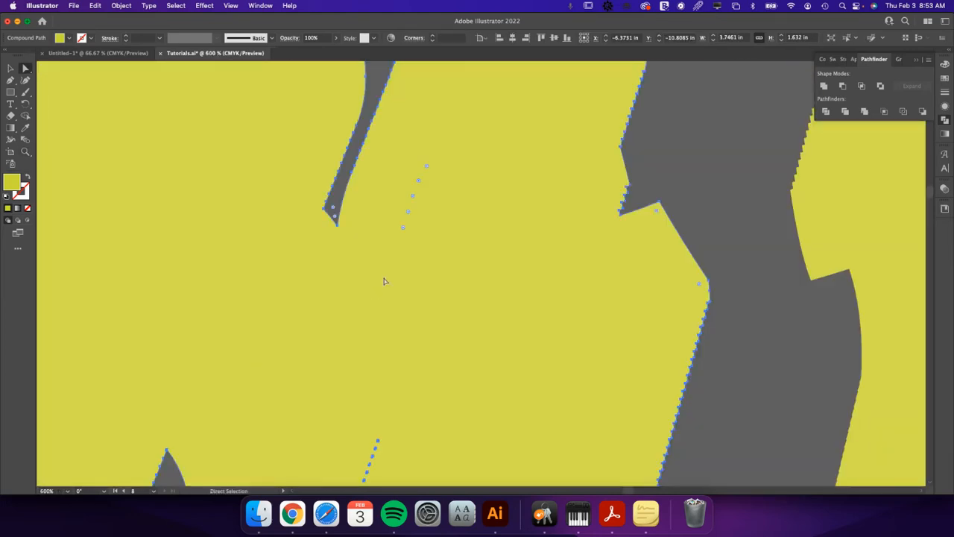
scroll(397, 331, "down", 1)
scroll(397, 330, "down", 1)
key("super+minus")
key("super+minus")
key("super+minus")
key("super+minus")
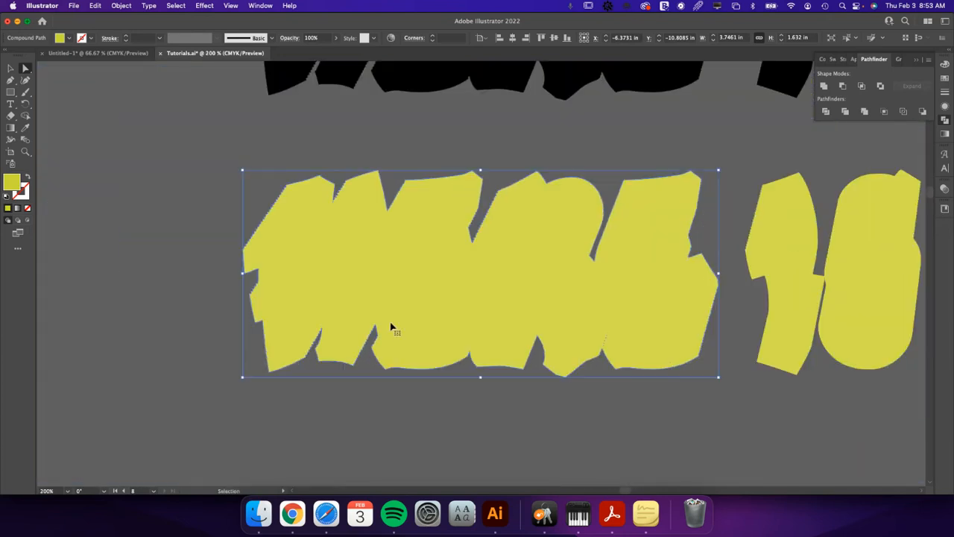
key("v")
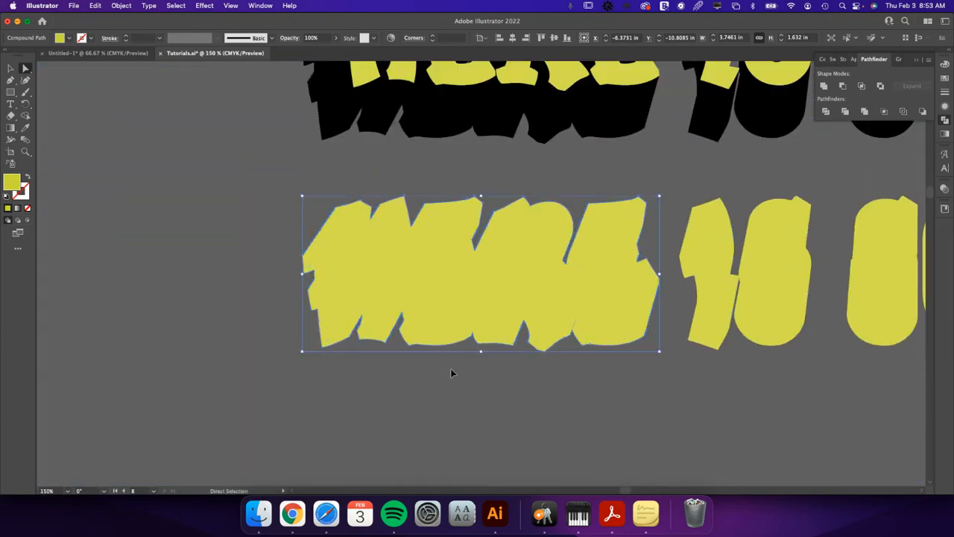
Turn the whole united silhouette below the original lettering into a compound path.
left_click(593, 388)
left_click_drag(719, 377, 405, 378)
key("super+minus")
key("super+minus")
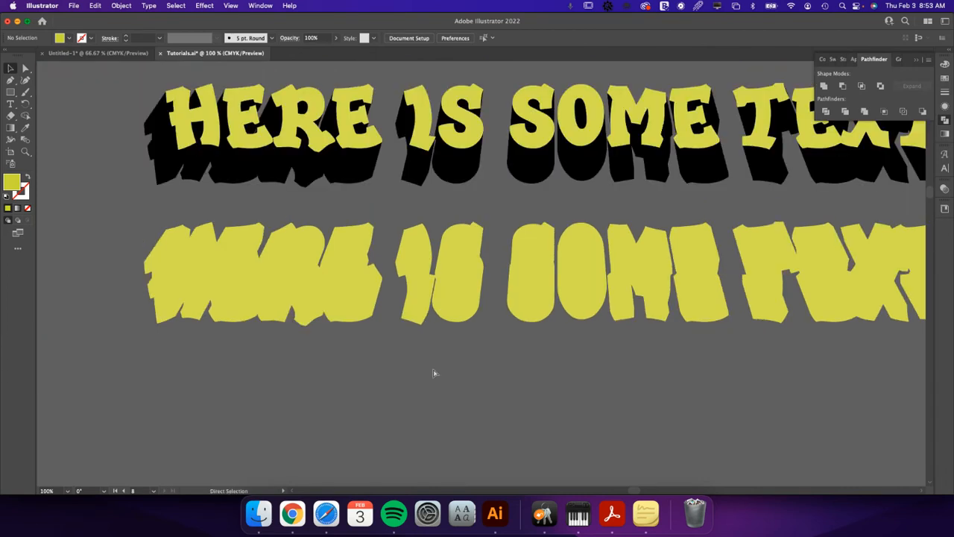
left_click_drag(565, 350, 500, 381)
left_click_drag(447, 238, 491, 261)
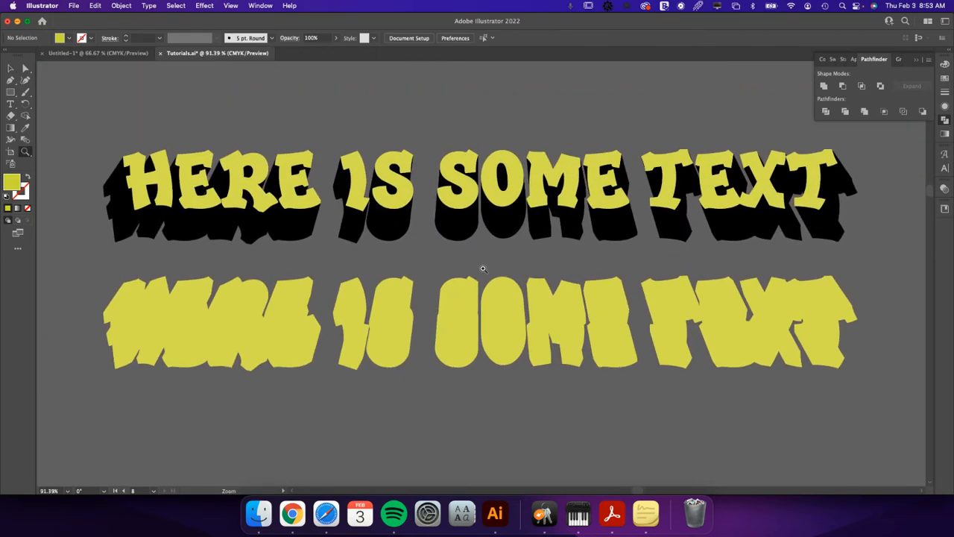
left_click(471, 313)
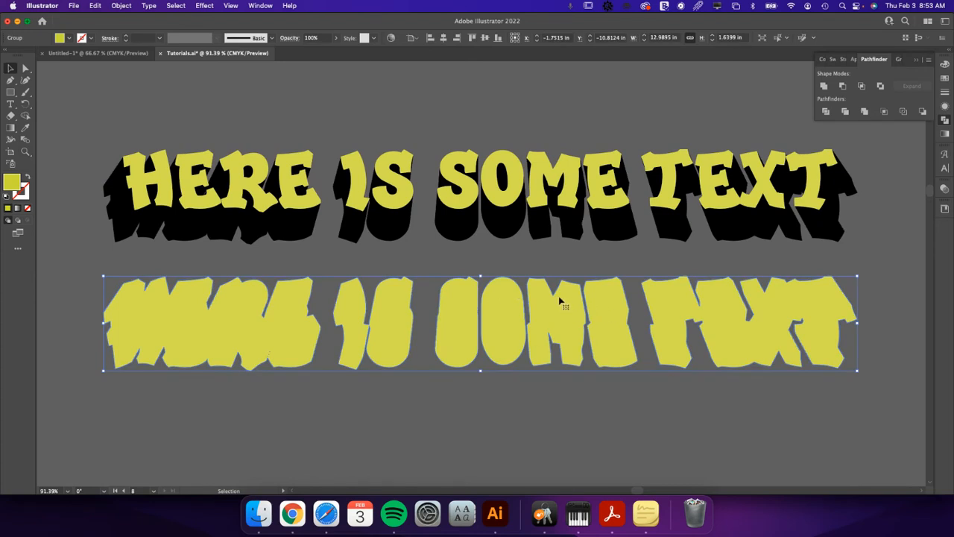
key("super+8")
Align the silhouette's top edge to the yellow-green front lettering as key object, and select only the silhouette.
left_click(400, 158, "shift")
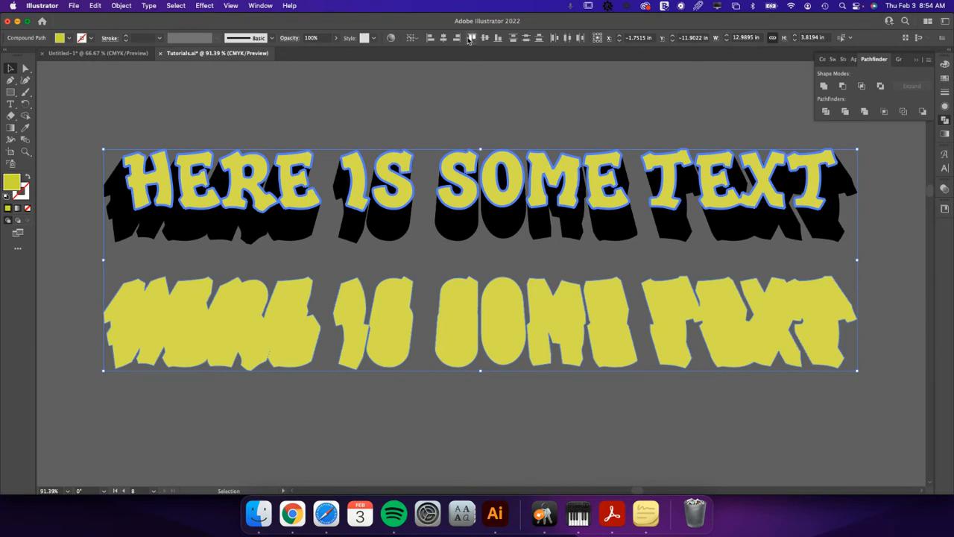
left_click(414, 38)
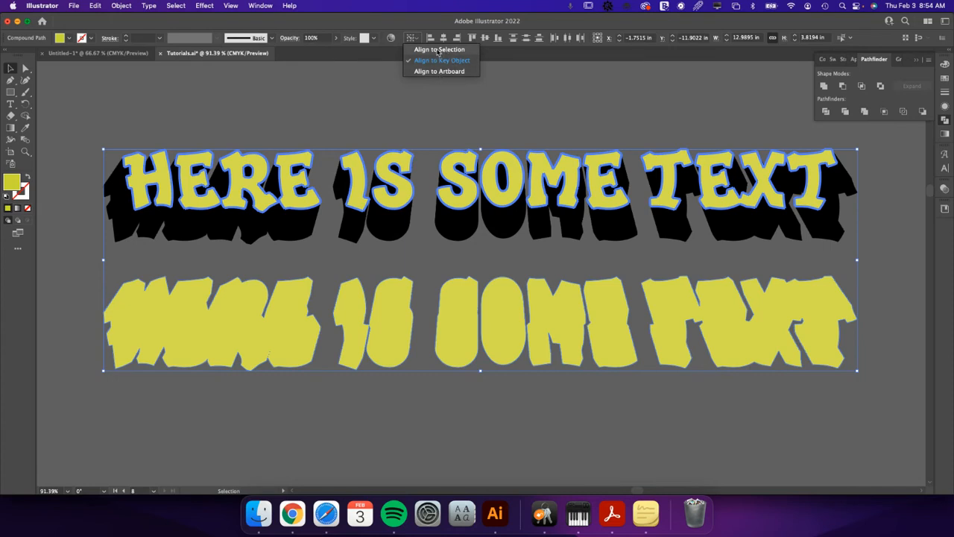
left_click(472, 38)
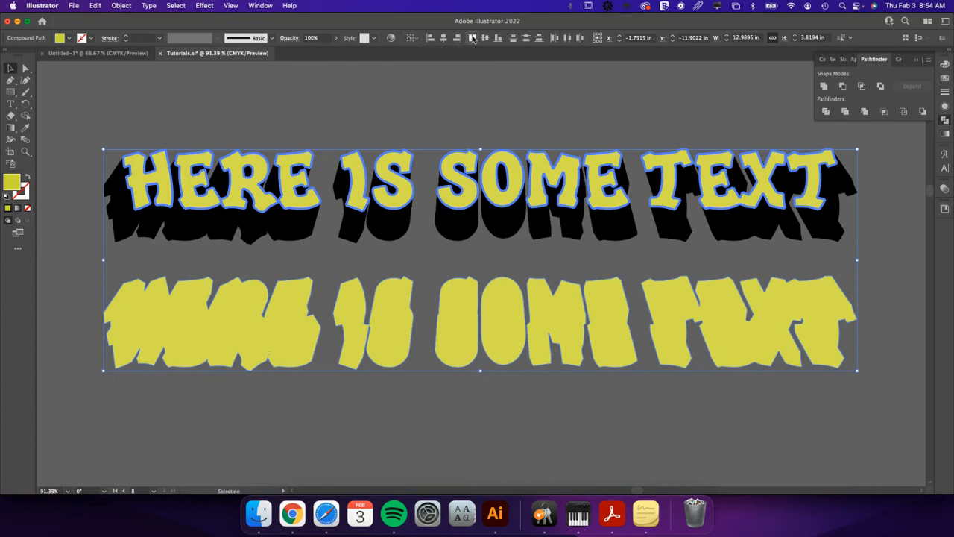
left_click(472, 38)
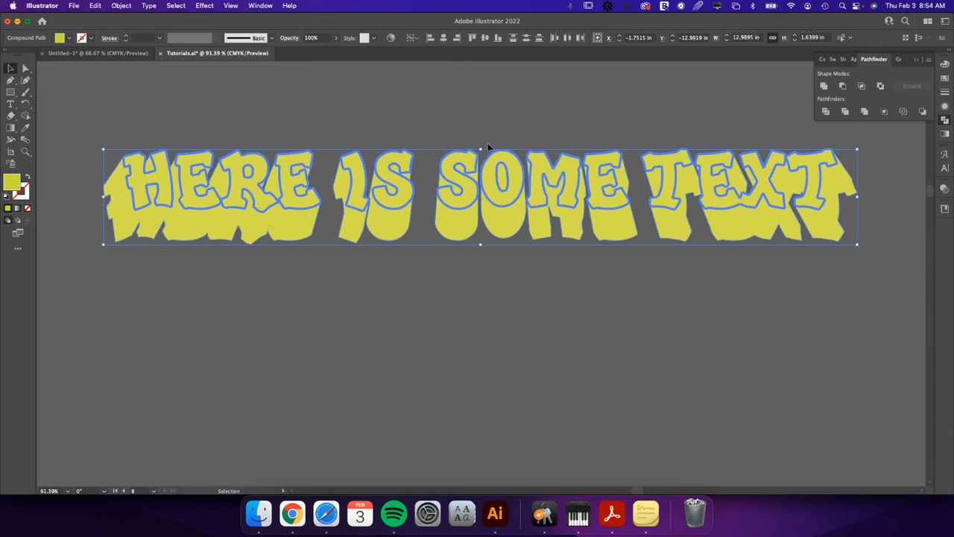
left_click(456, 125)
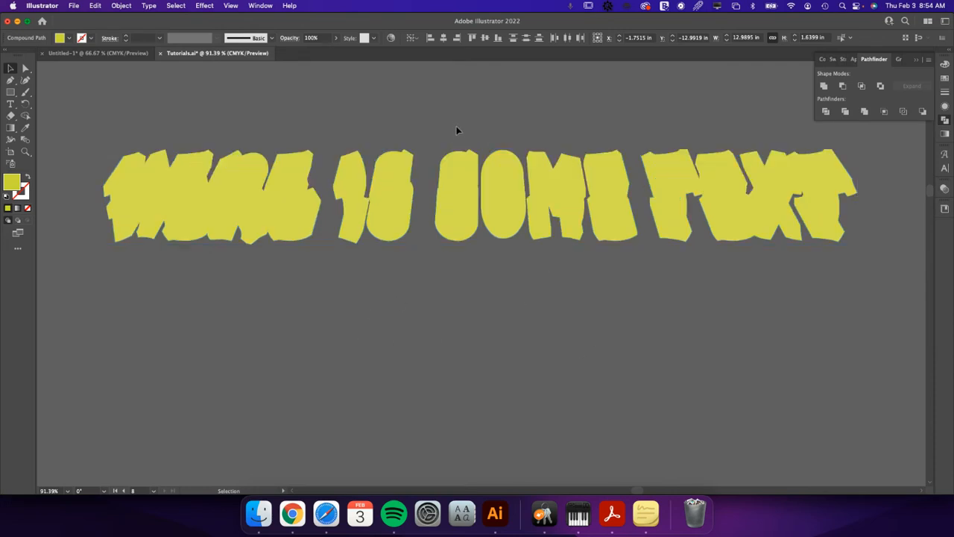
left_click(461, 162)
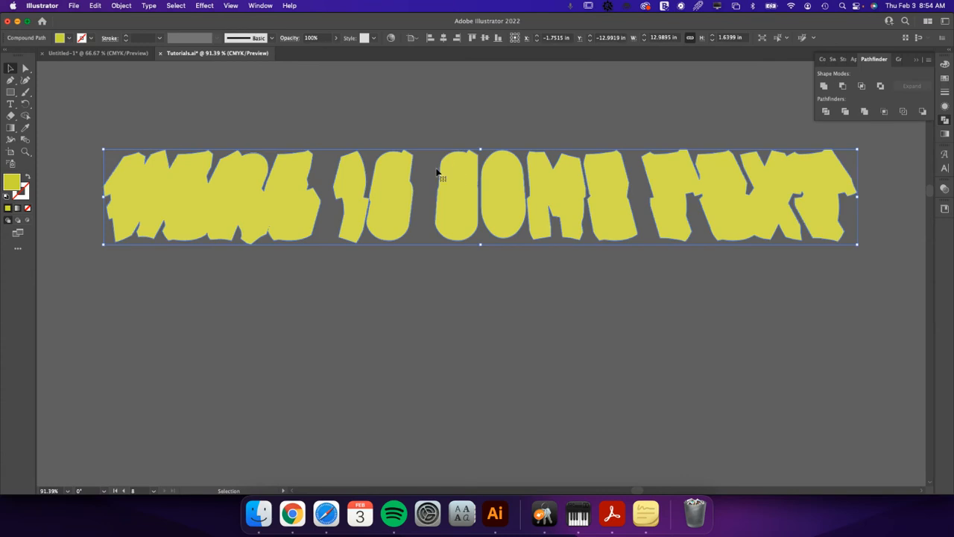
Swap the silhouette's fill and stroke, and apply the pink CutContour swatch from My Library to its stroke.
left_click(27, 178)
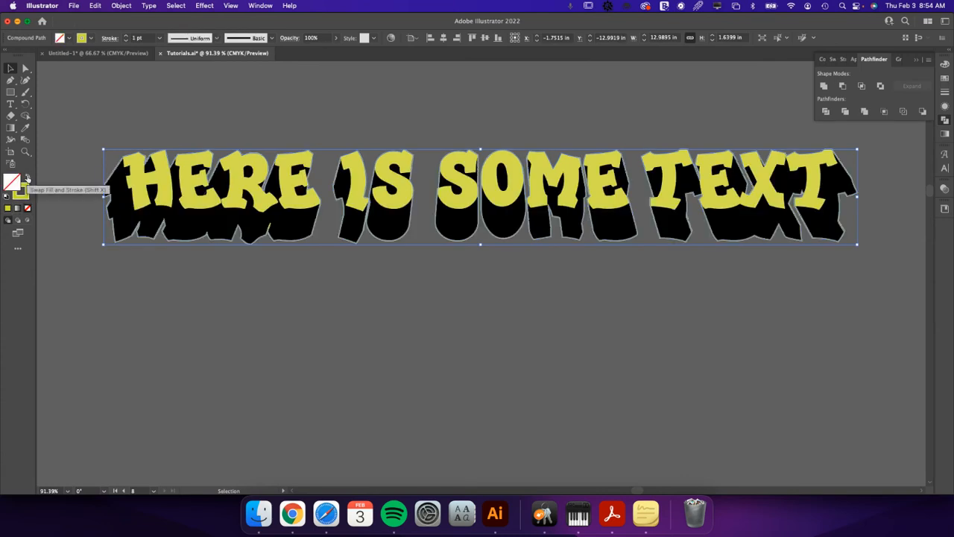
left_click(23, 195)
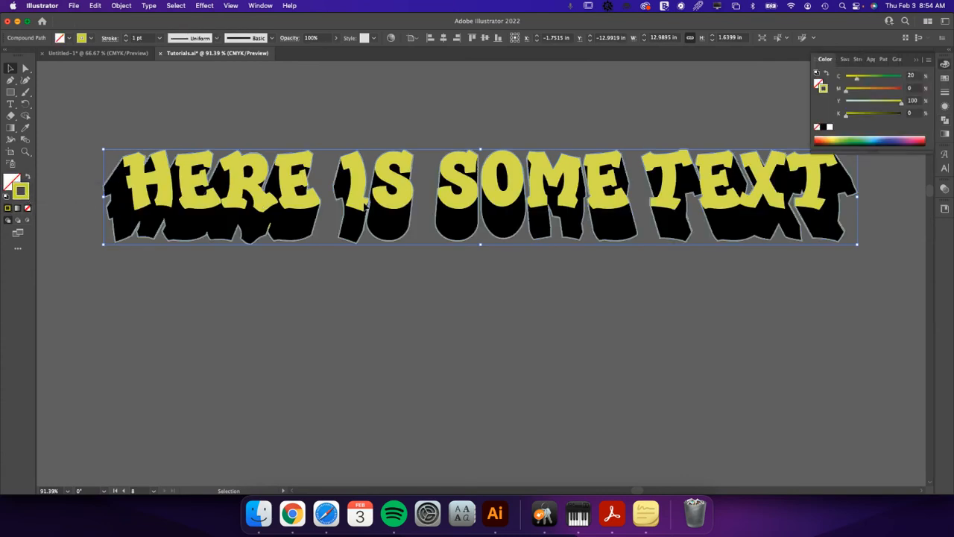
left_click(945, 210)
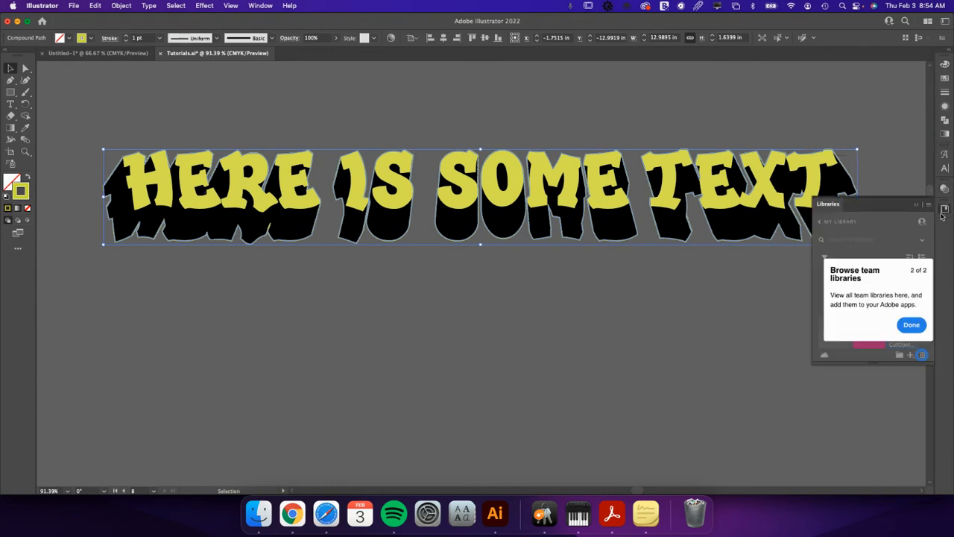
left_click(912, 326)
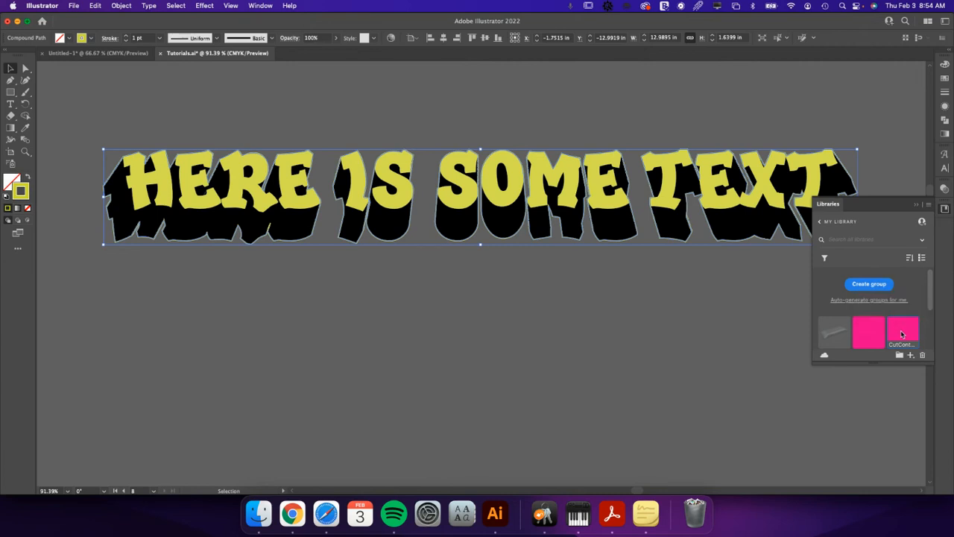
left_click(902, 333)
Set the silhouette's stroke weight to 0.25 pt and deselect it.
left_click(945, 91)
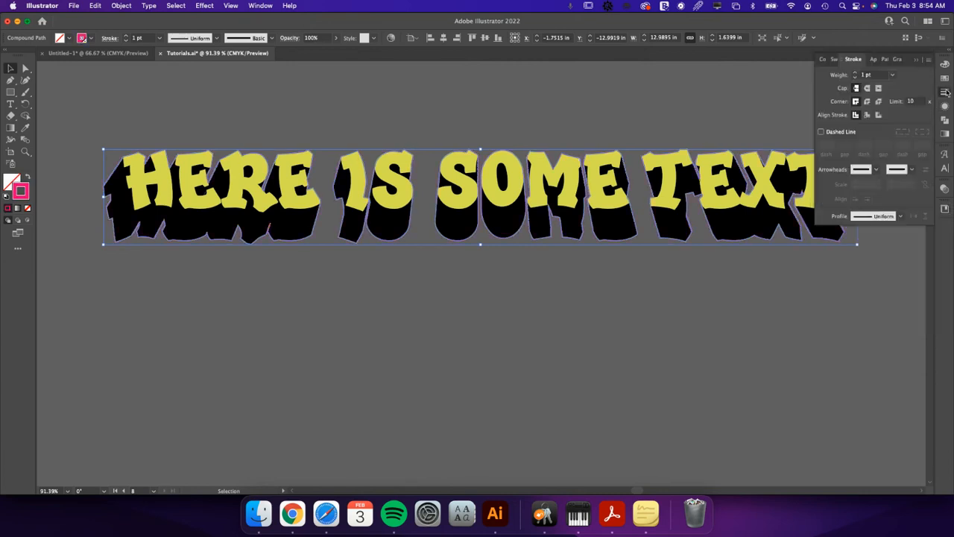
left_click(893, 75)
left_click(906, 86)
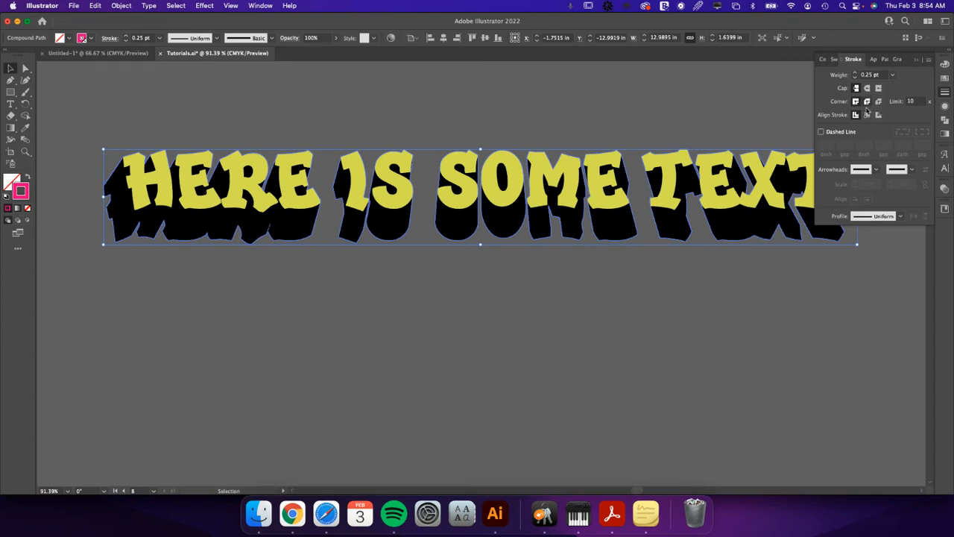
left_click(665, 325)
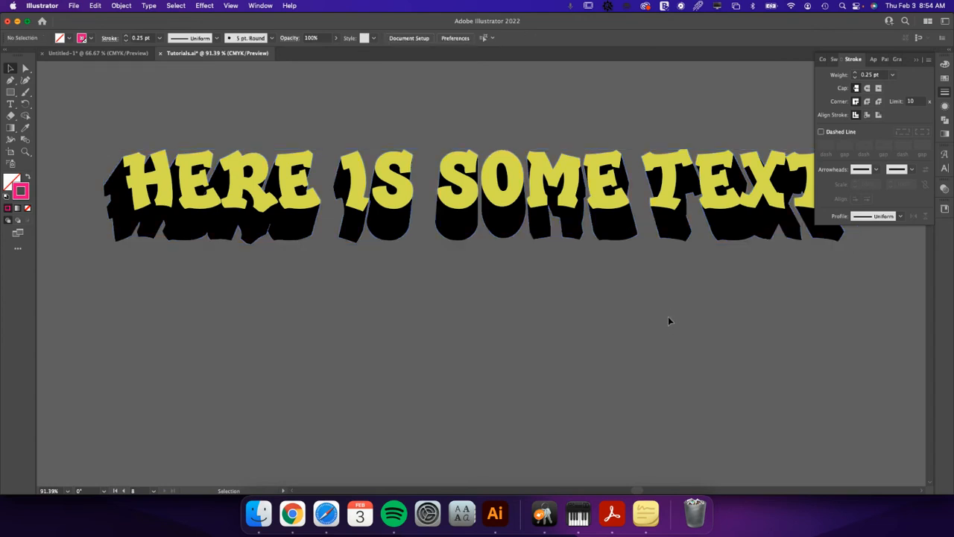
left_click(692, 237)
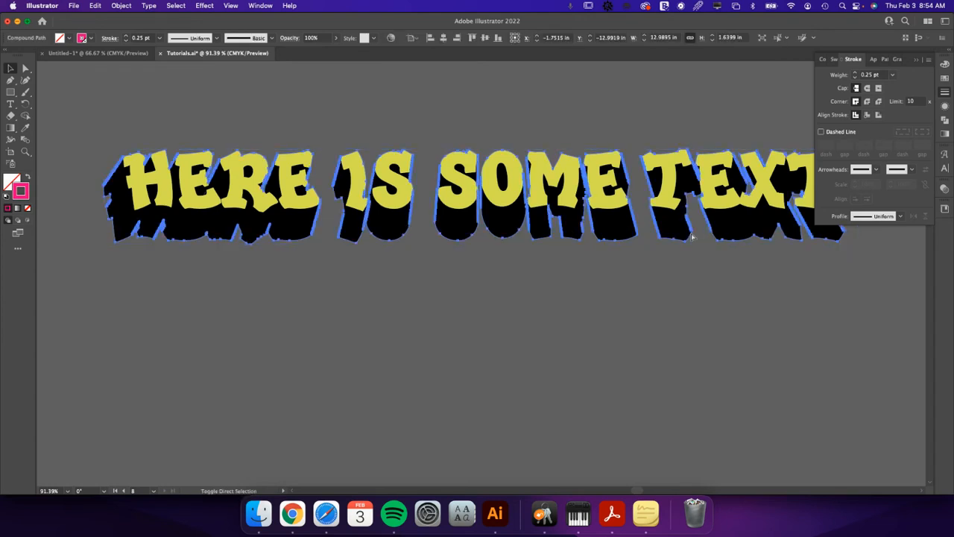
left_click(918, 61)
left_click(600, 324)
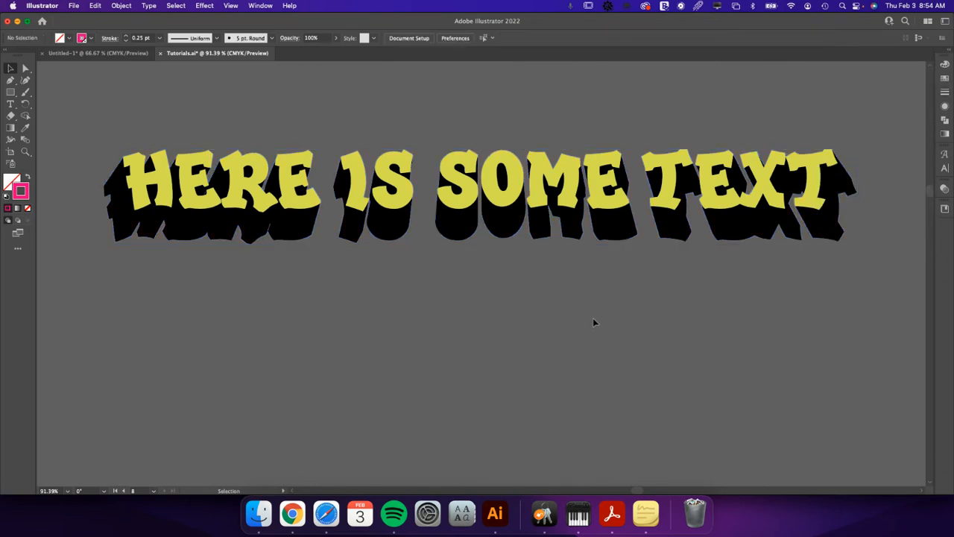
Offset the silhouette's cut contour path outward by 0.25 in with Miter joins.
left_click(153, 242)
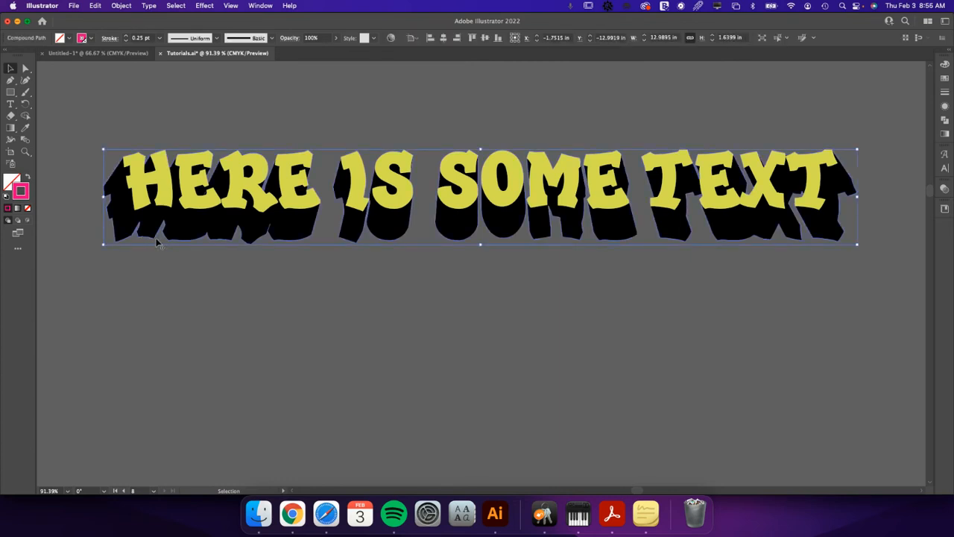
left_click(121, 6)
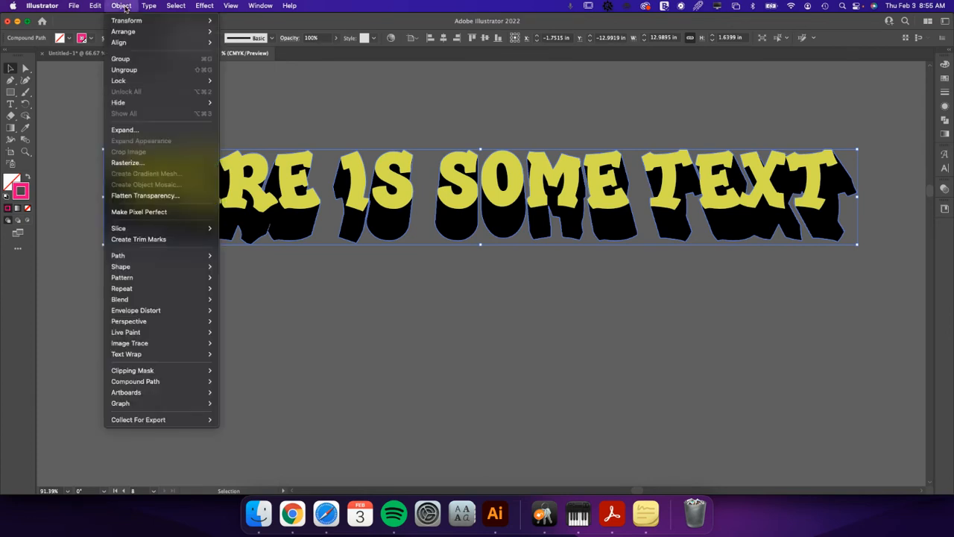
mouse_move(170, 258)
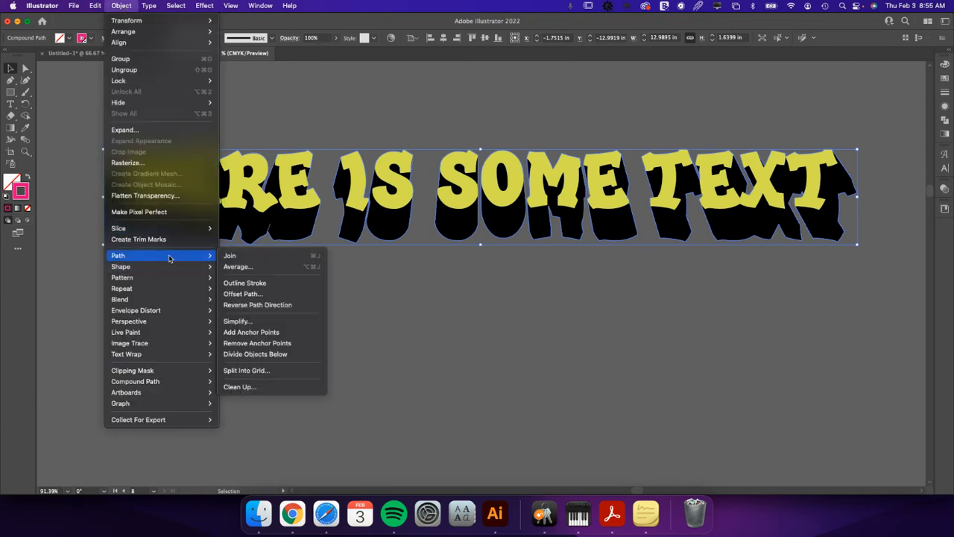
left_click(253, 293)
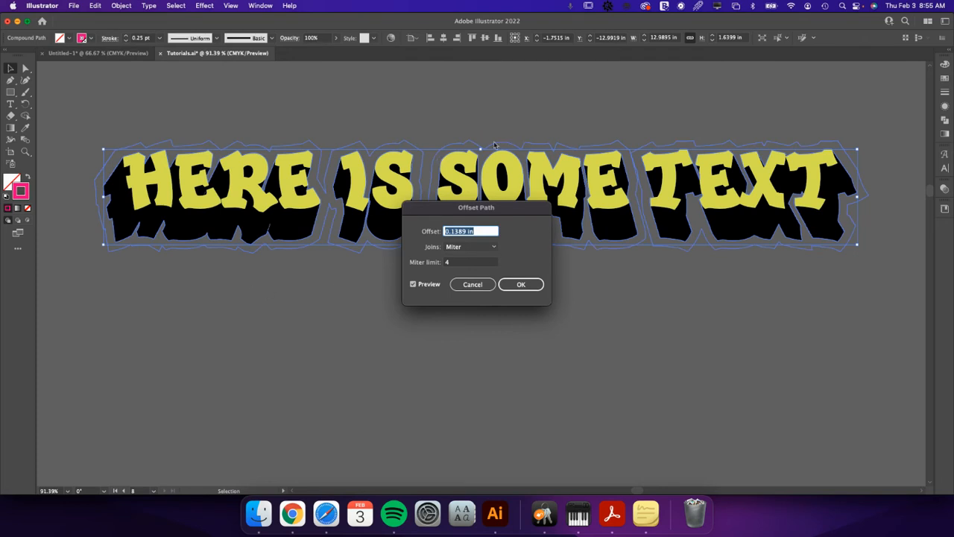
type(".25")
left_click(522, 286)
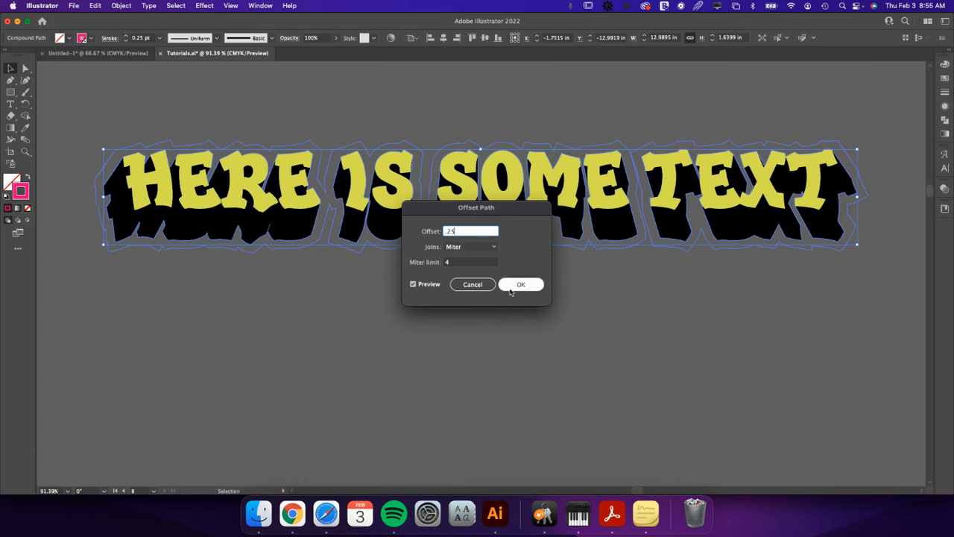
left_click(521, 286)
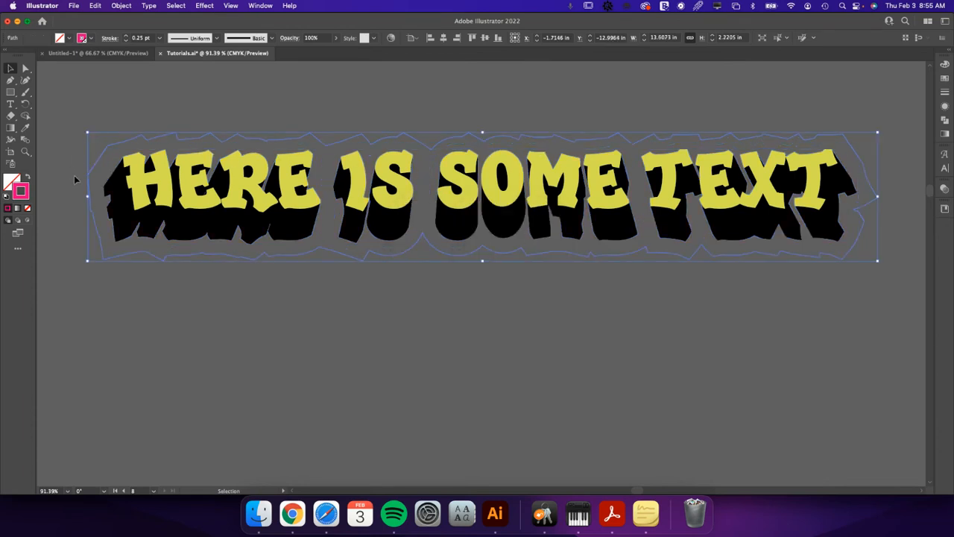
Fill the offset outline with the block shadow's black using the Eyedropper, send it to the back, and deselect it.
key("i")
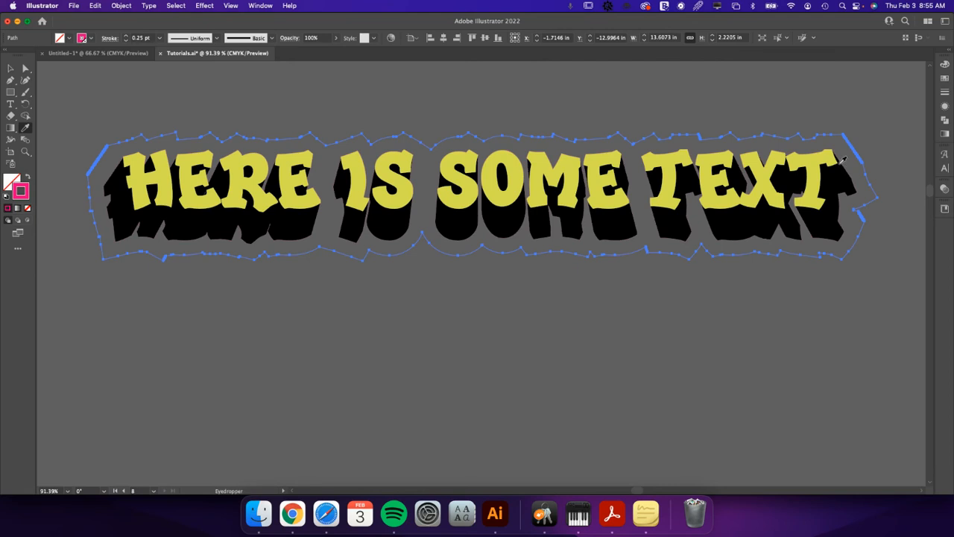
left_click(838, 227)
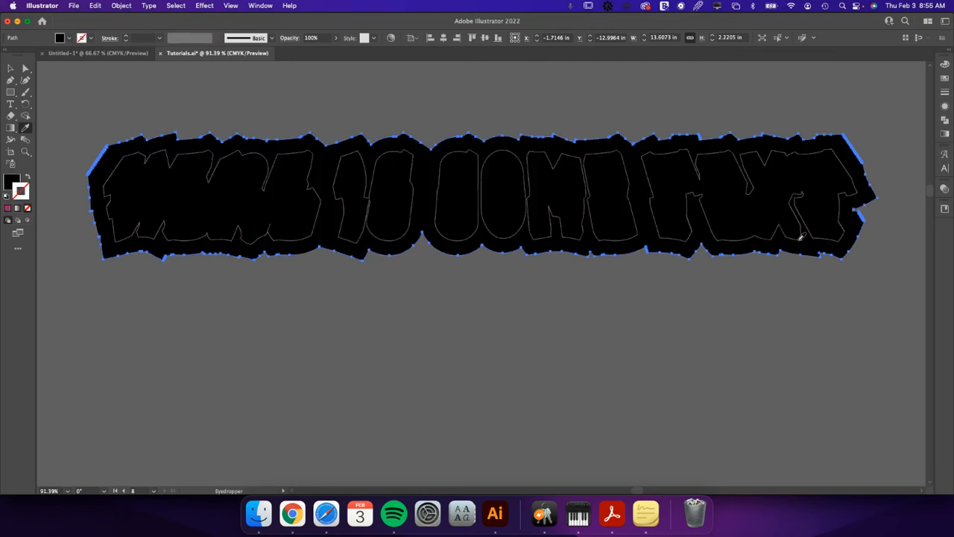
key("v")
left_click(607, 324)
left_click(594, 258)
key("super+shift+bracketleft")
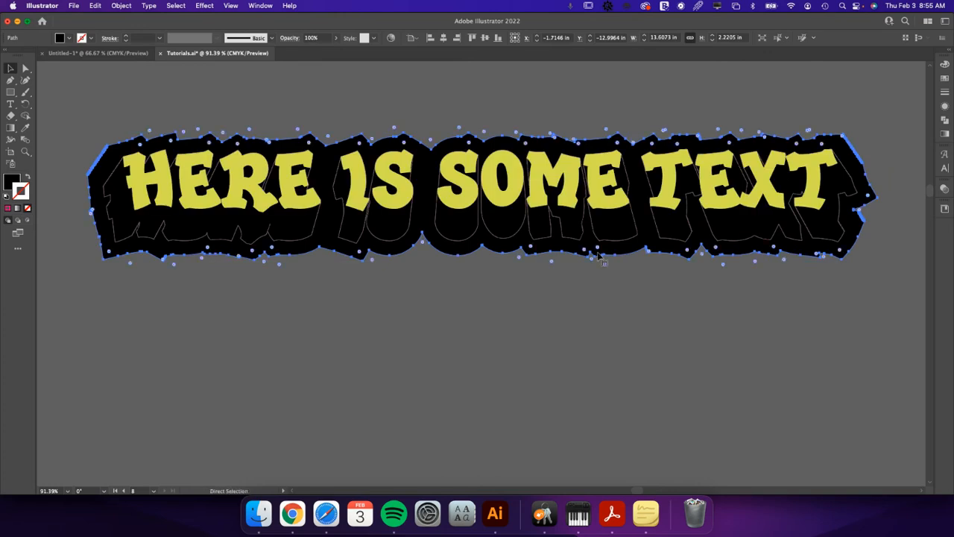
left_click(338, 303)
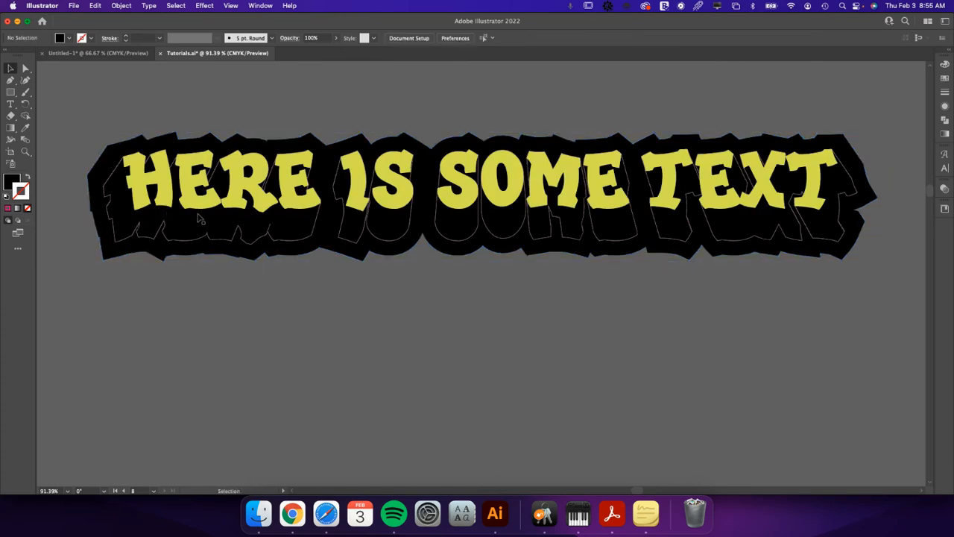
Draw a closed Pen tool shape over the H's left stem, from its upper-left corner out to the offset edge and back to the notch.
key("z")
left_click_drag(122, 149, 440, 232)
left_click_drag(329, 300, 474, 236)
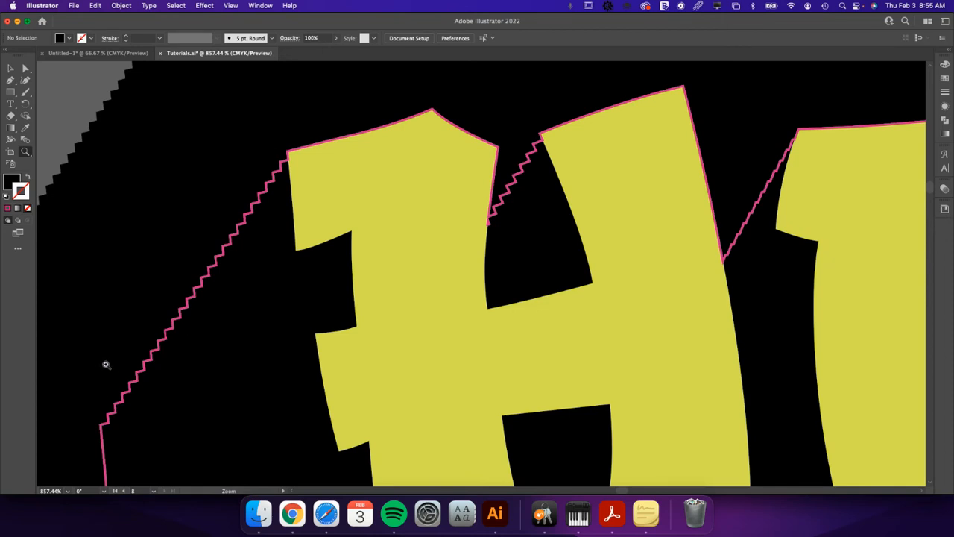
key("v")
left_click_drag(412, 196, 338, 281)
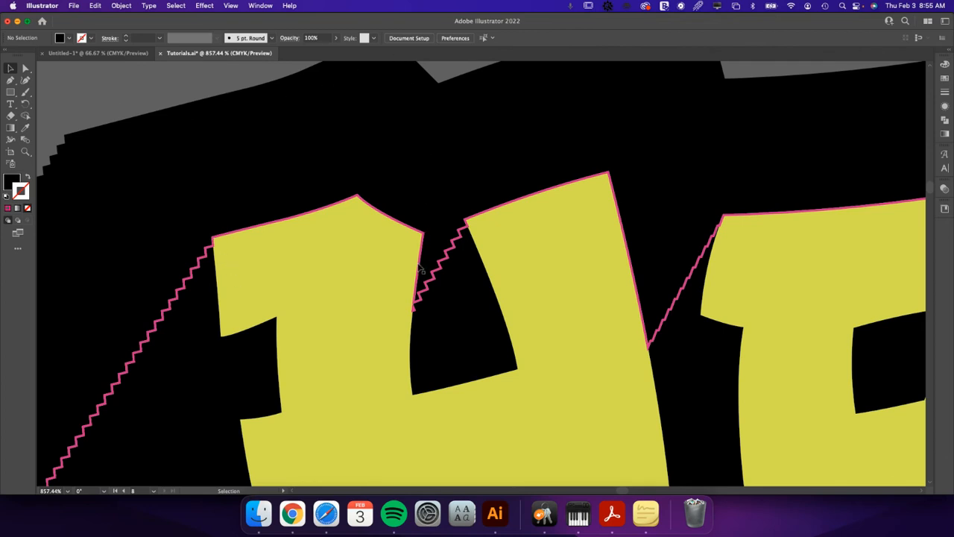
key("p")
left_click_drag(213, 238, 253, 269)
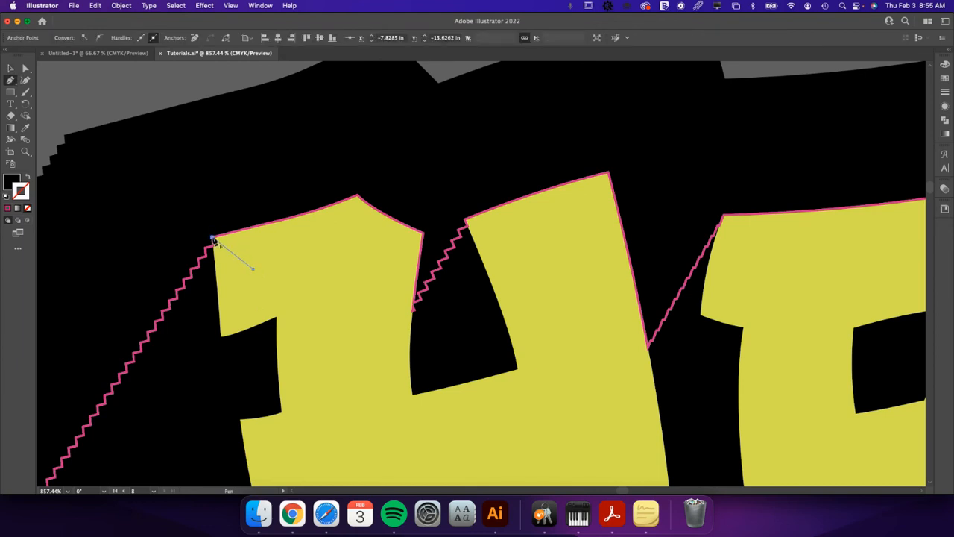
left_click_drag(110, 124, 386, 75)
scroll(320, 145, "up", 3)
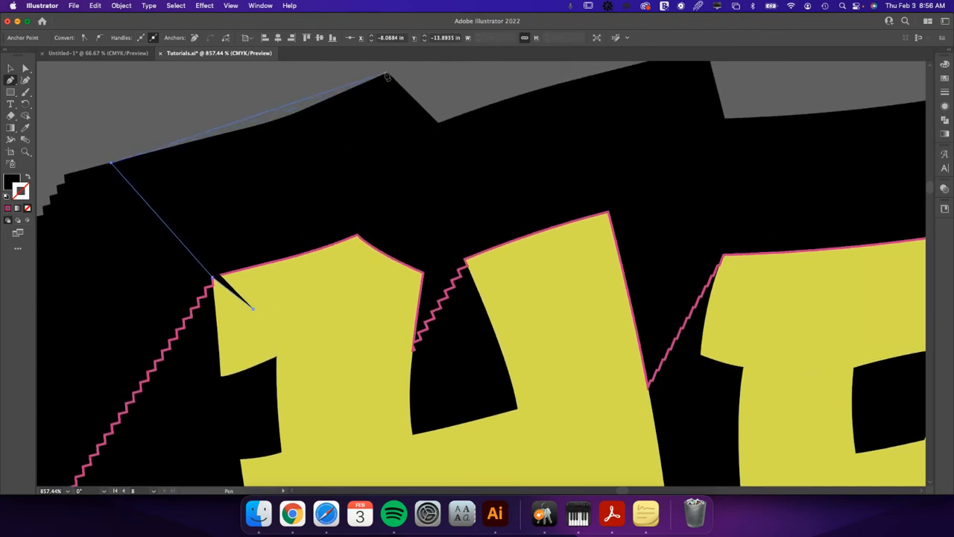
left_click(388, 75)
left_click(506, 136)
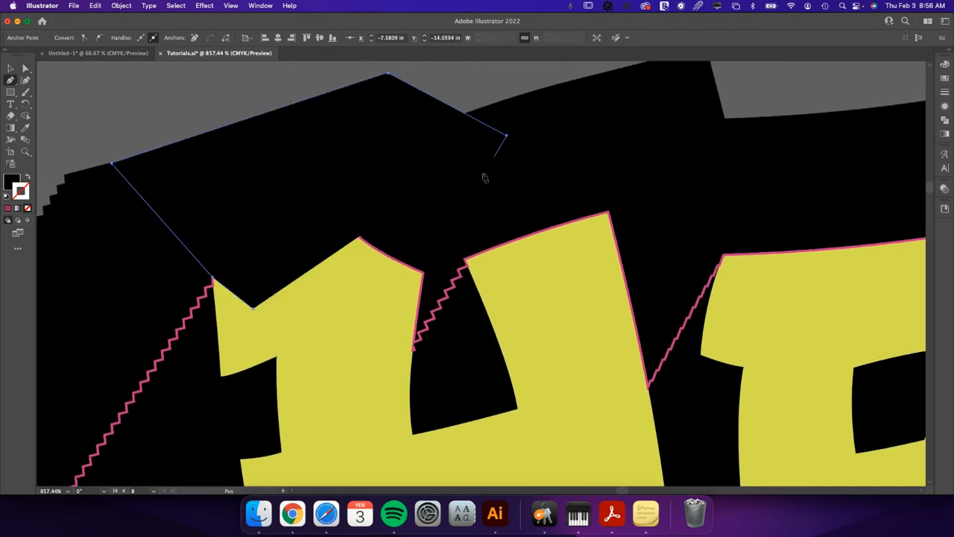
left_click(423, 311)
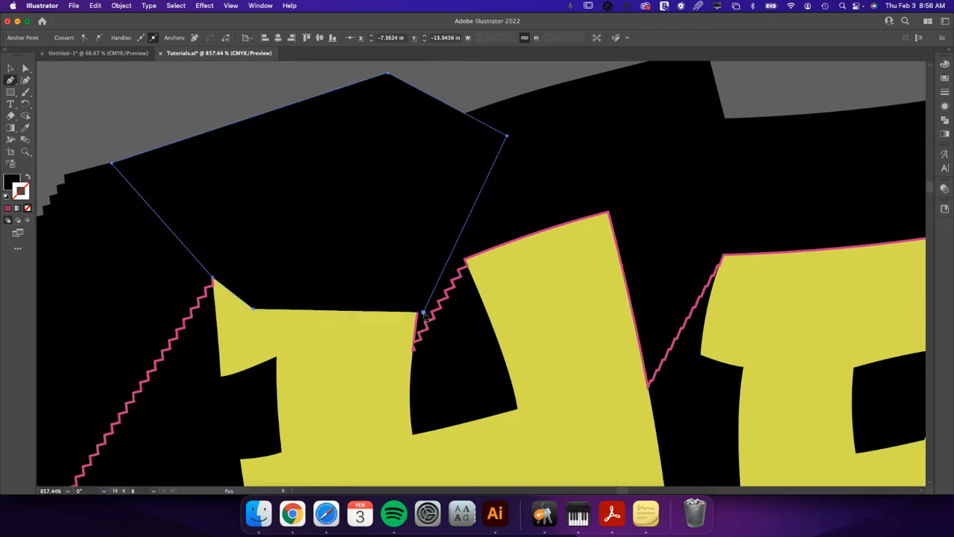
left_click(412, 348)
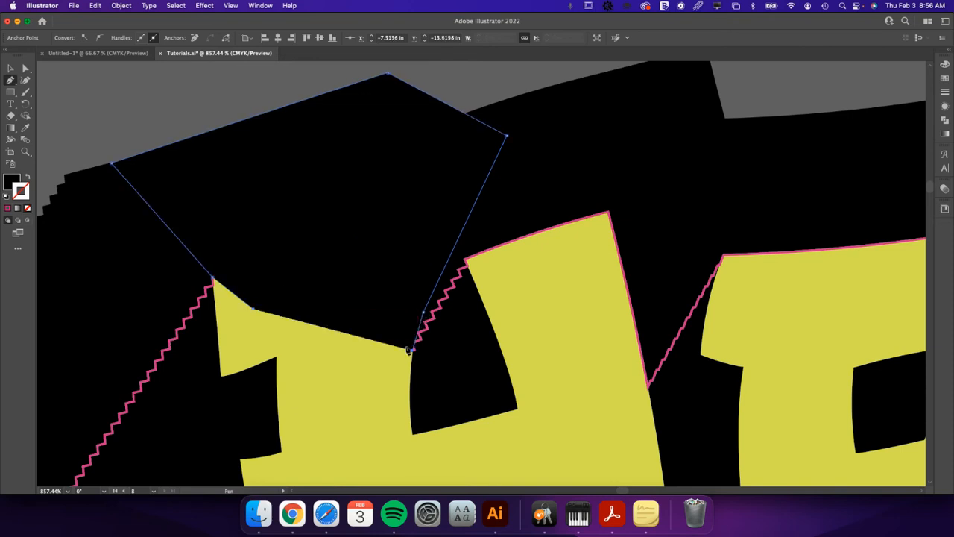
left_click(253, 312)
Draw a second closed Pen tool shape over the H's right stem, reaching up to the offset edge and down to the gap before the E.
left_click(539, 277)
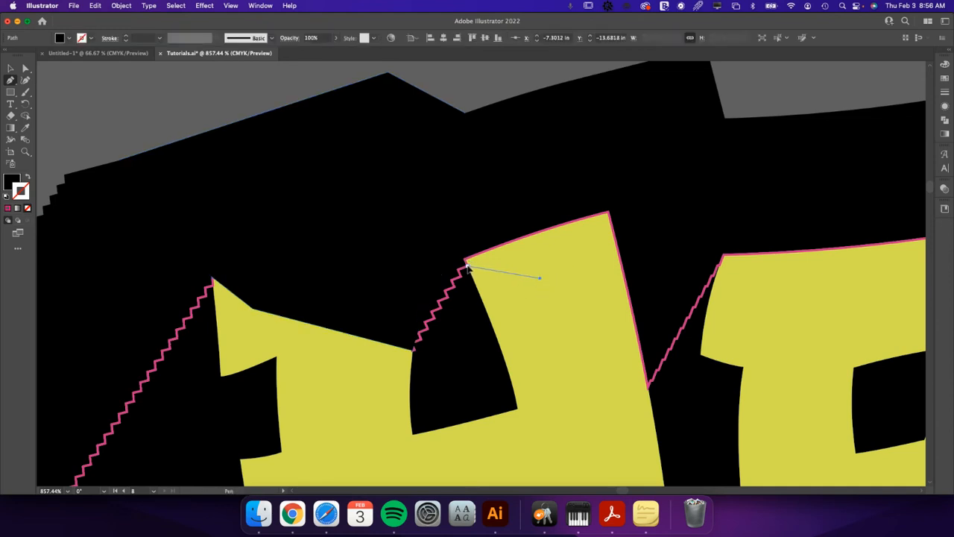
left_click(465, 264)
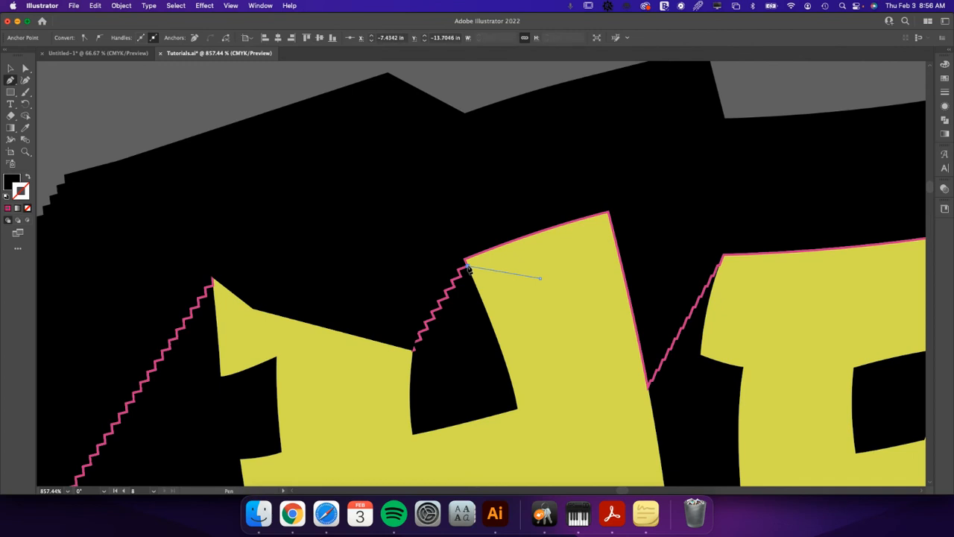
left_click(329, 194)
left_click(396, 97)
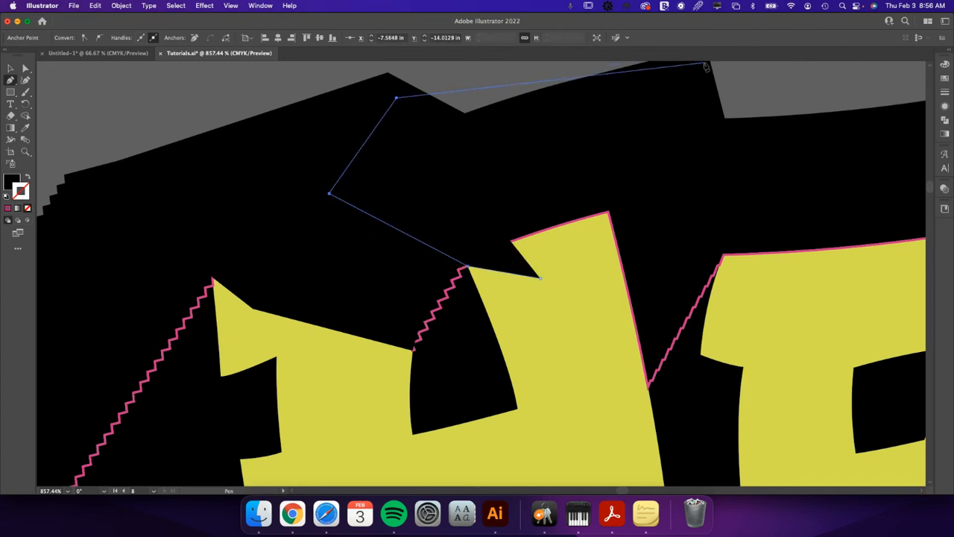
left_click(705, 66)
scroll(697, 223, "up", 3)
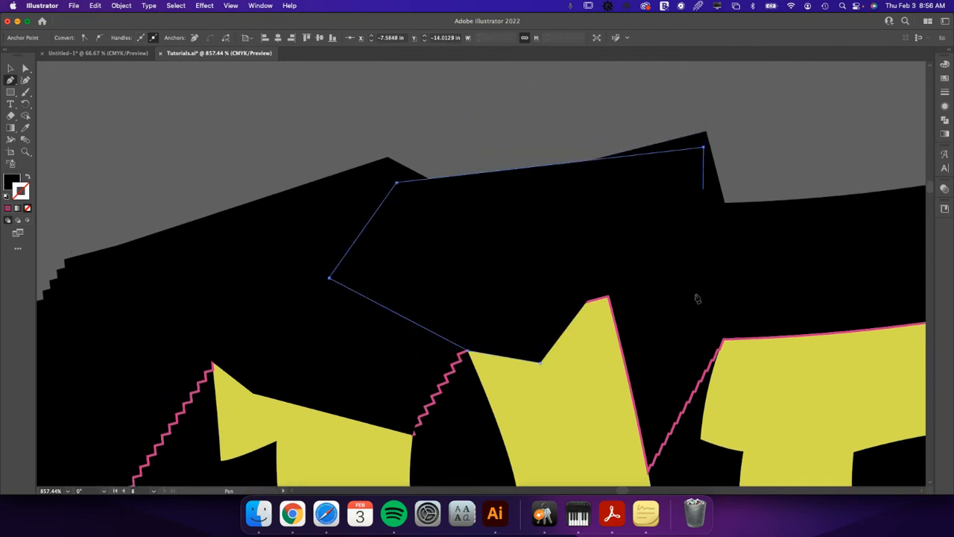
left_click(648, 470)
left_click(541, 365)
Fill both Pen-drawn shapes with the lettering's yellow-green using the Eyedropper, and select the blend beneath them.
key("v")
scroll(579, 357, "down", 5)
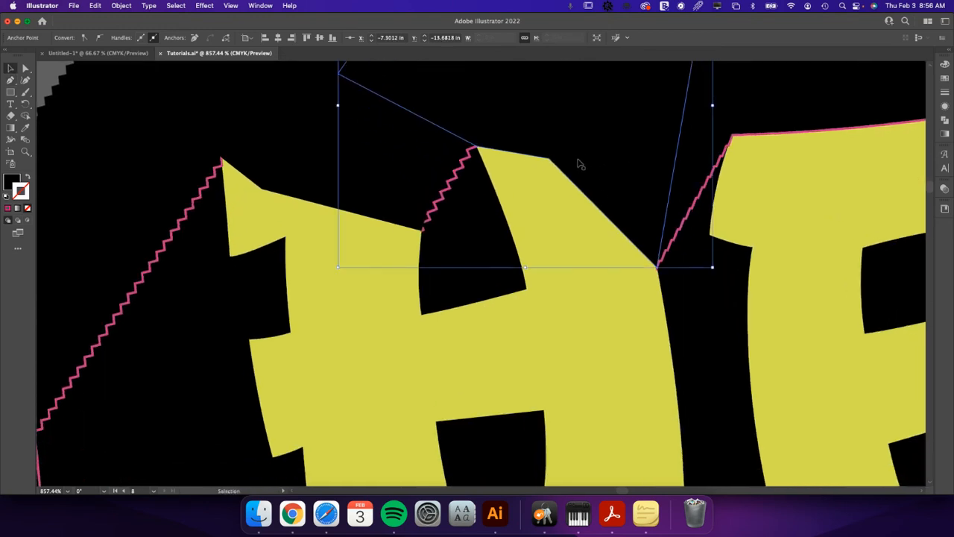
left_click(369, 152, "shift")
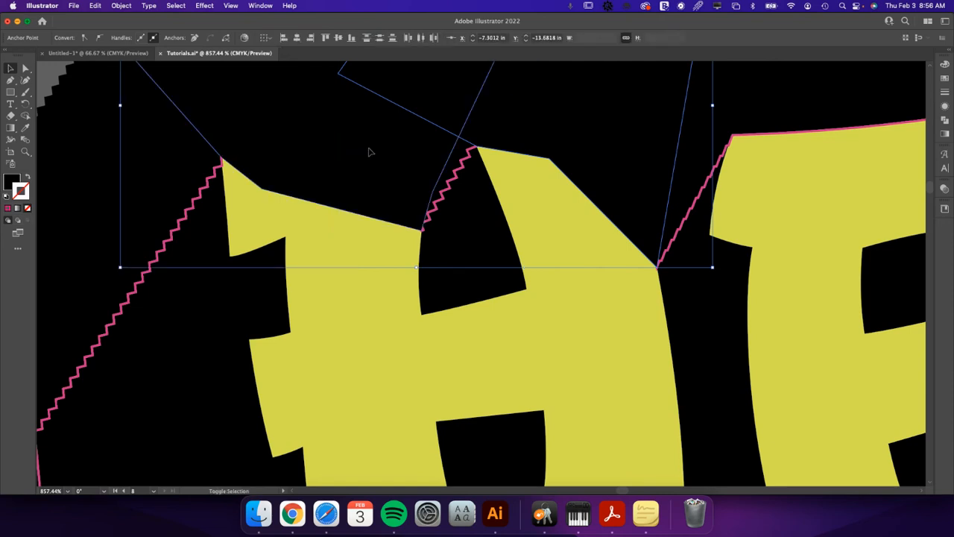
key("i")
left_click(564, 306)
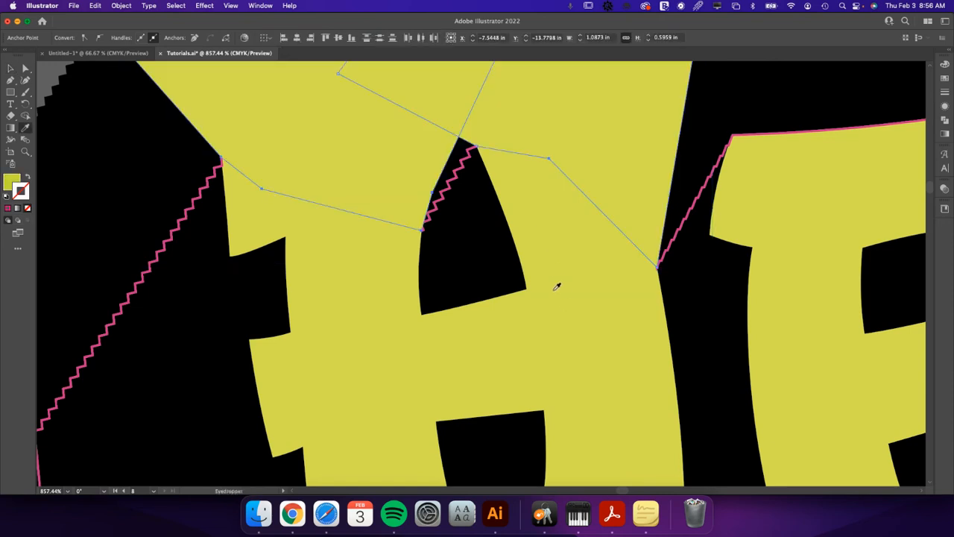
key("v")
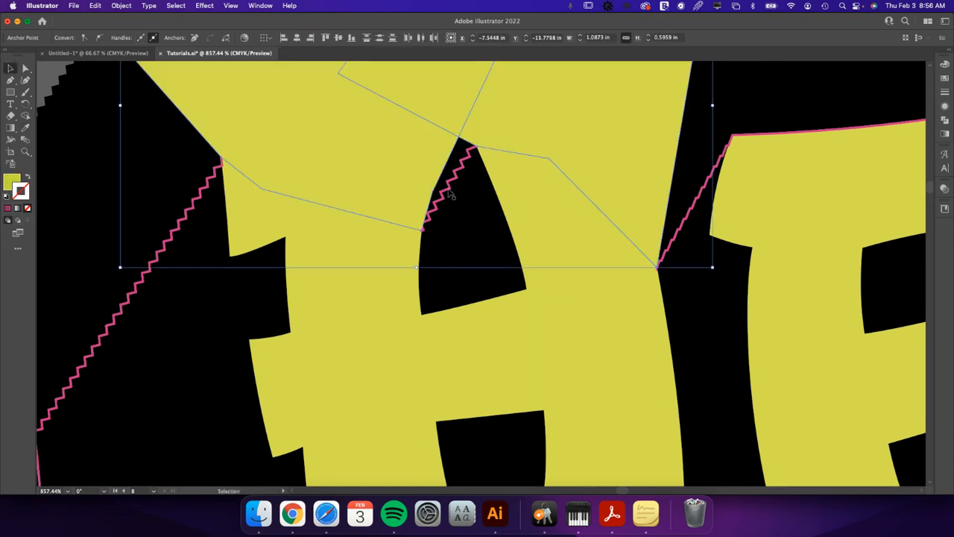
left_click(452, 196)
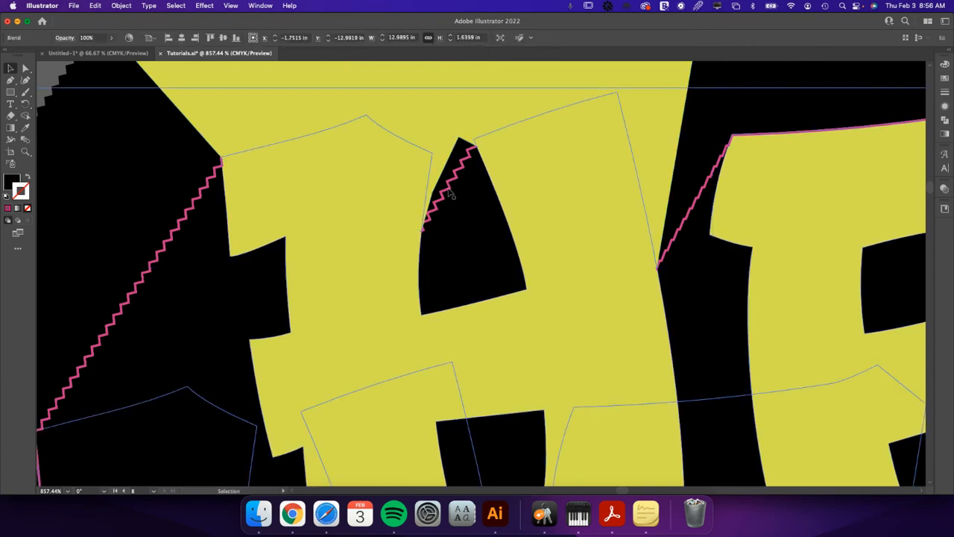
Bring the pink cut contour in front of the yellow-green shapes over the H and deselect it.
key("super+shift+]")
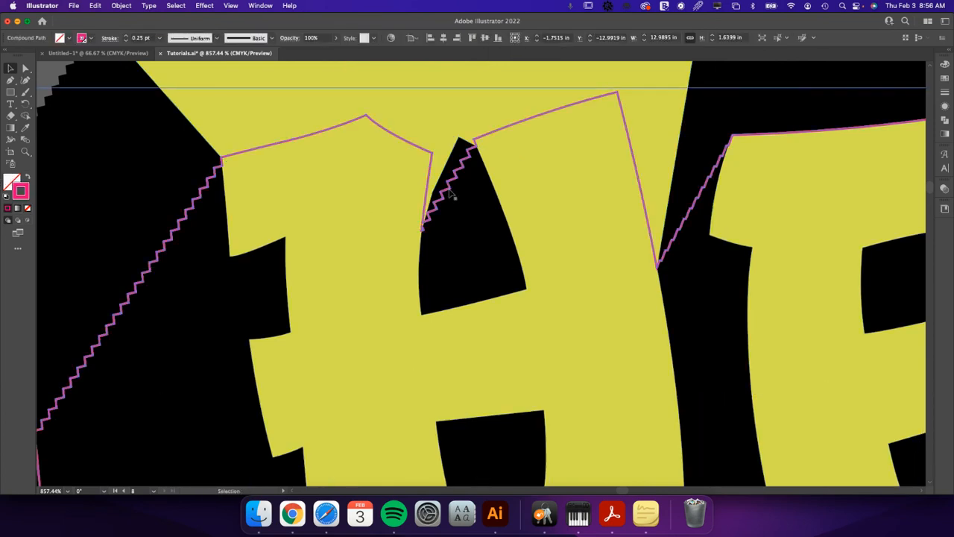
key("a")
scroll(450, 193, "down", 5)
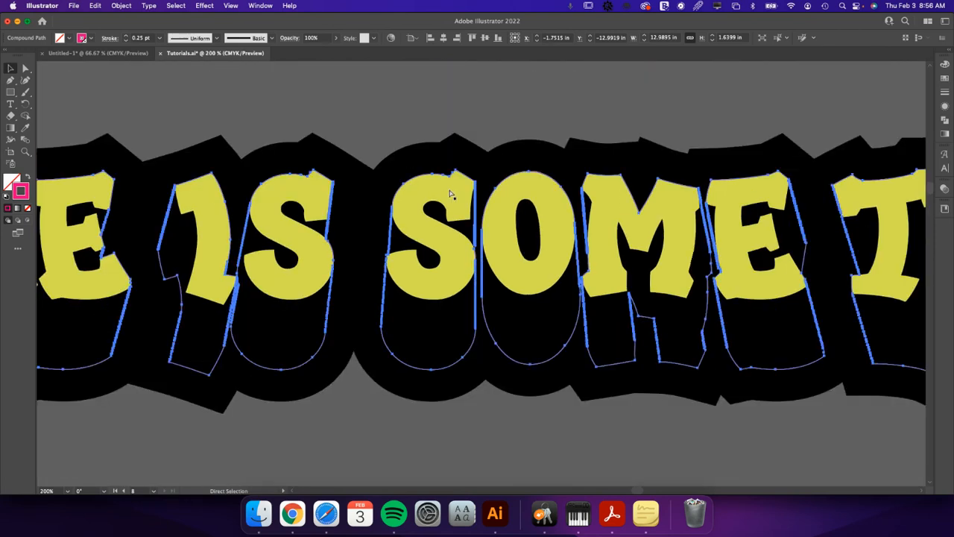
key("v")
left_click(381, 121)
Draw a closed Pen tool shape over the top of the first E, reaching from its upper edge out past the black offset edge.
left_click_drag(226, 126, 802, 140)
key("z")
left_click_drag(340, 188, 456, 252)
key("v")
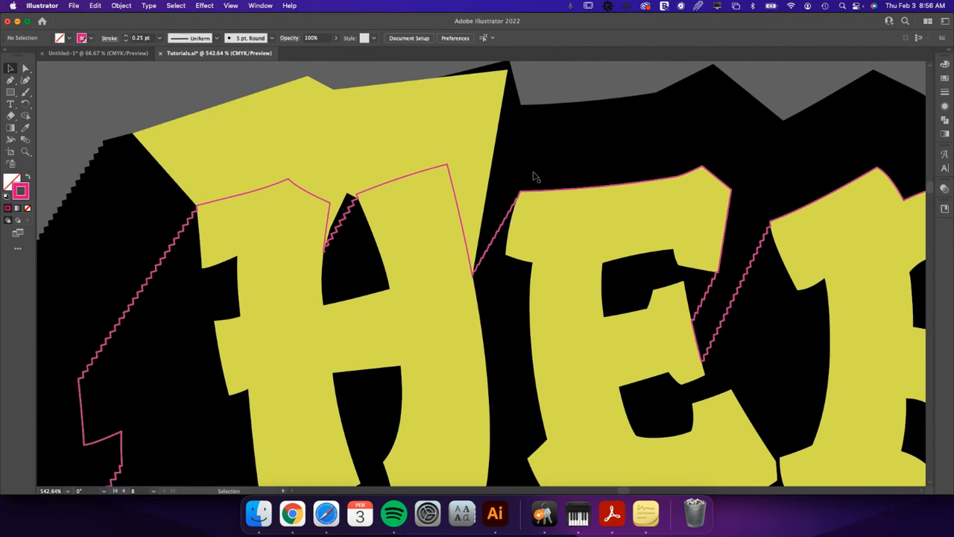
key("p")
left_click_drag(519, 192, 506, 72)
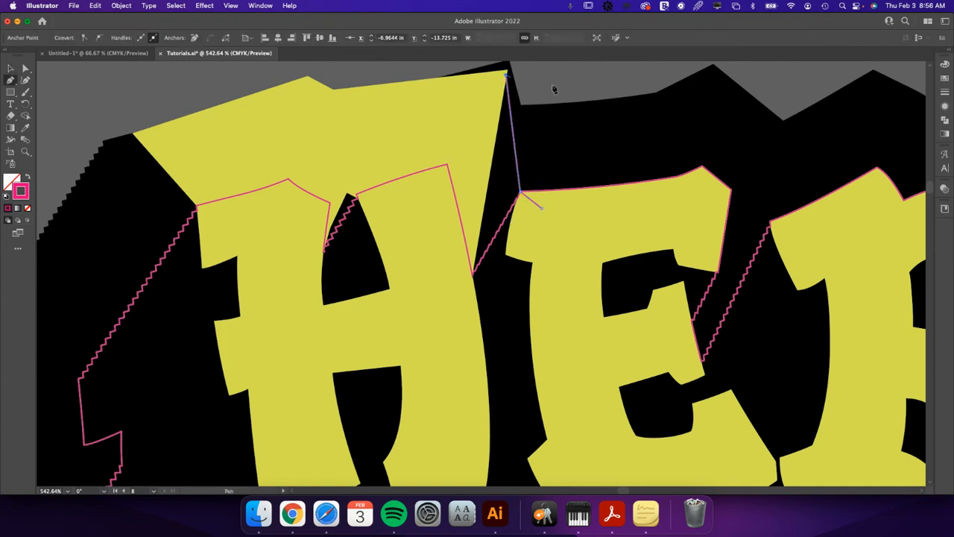
left_click(753, 69)
left_click(773, 197)
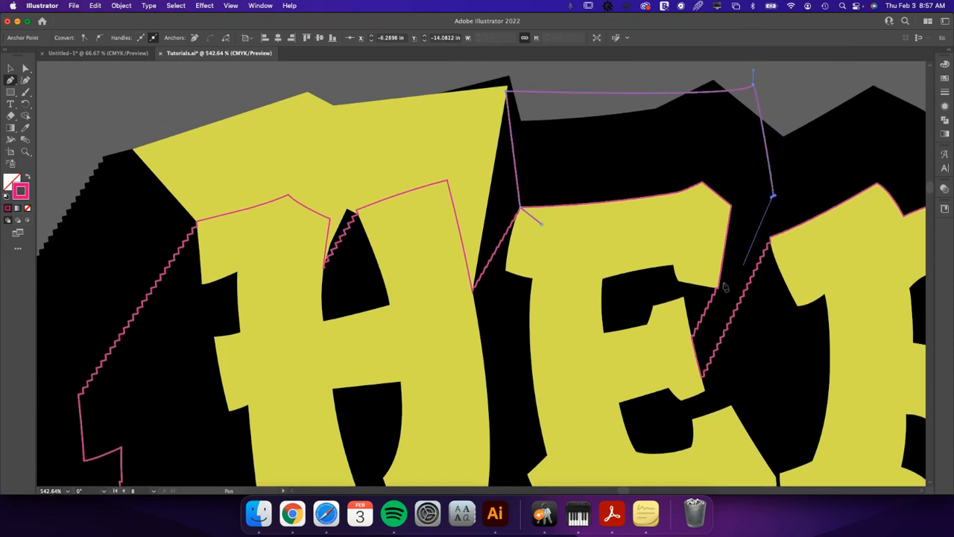
left_click(718, 289)
left_click_drag(717, 287, 677, 238)
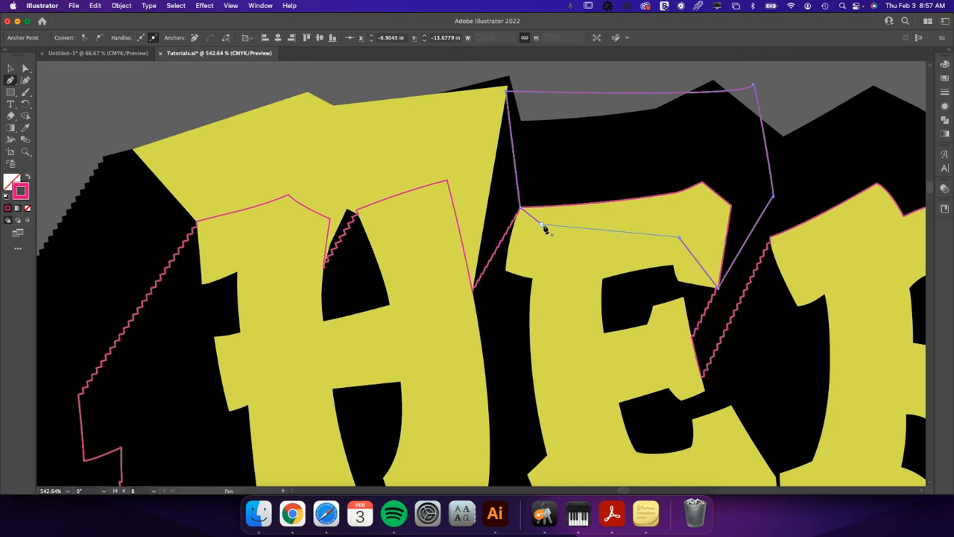
left_click(543, 225)
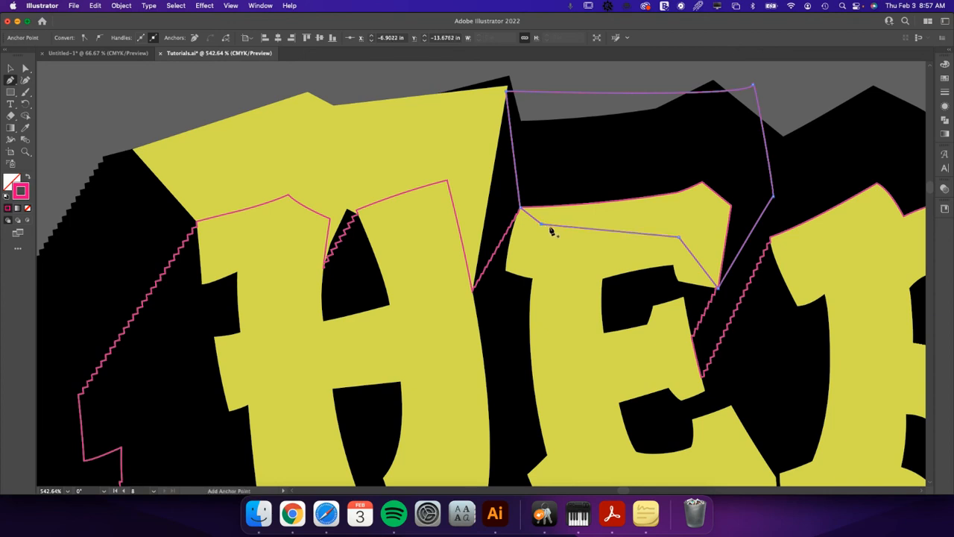
Draw a small closed four-sided Pen tool shape over the outer end of the first E's middle arm, along the cut contour.
left_click(692, 339)
left_click(708, 338)
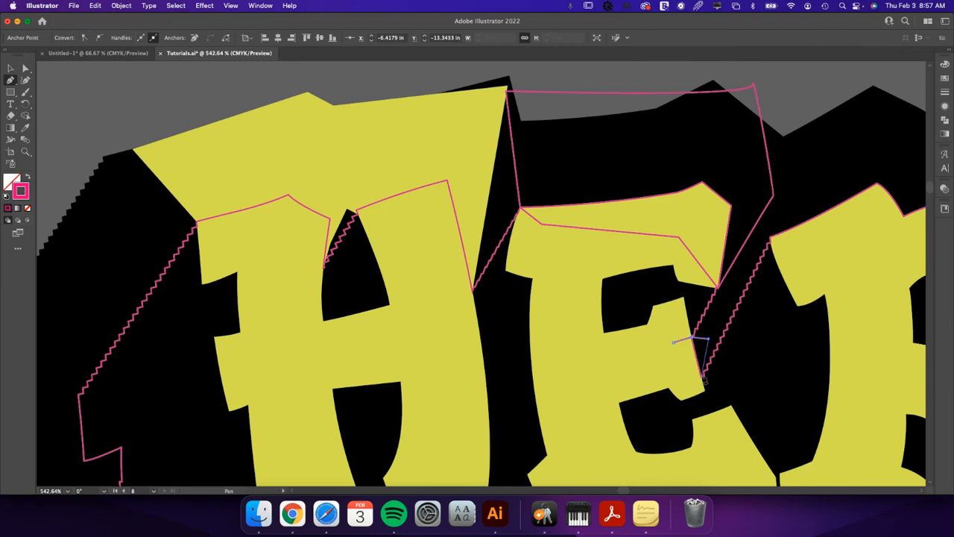
left_click(702, 376)
left_click(670, 382)
left_click(673, 344)
Draw a closed Pen tool shape over the R's upper half, from its upper-left corner out to the offset edge and around the bowl.
left_click_drag(703, 337, 353, 359)
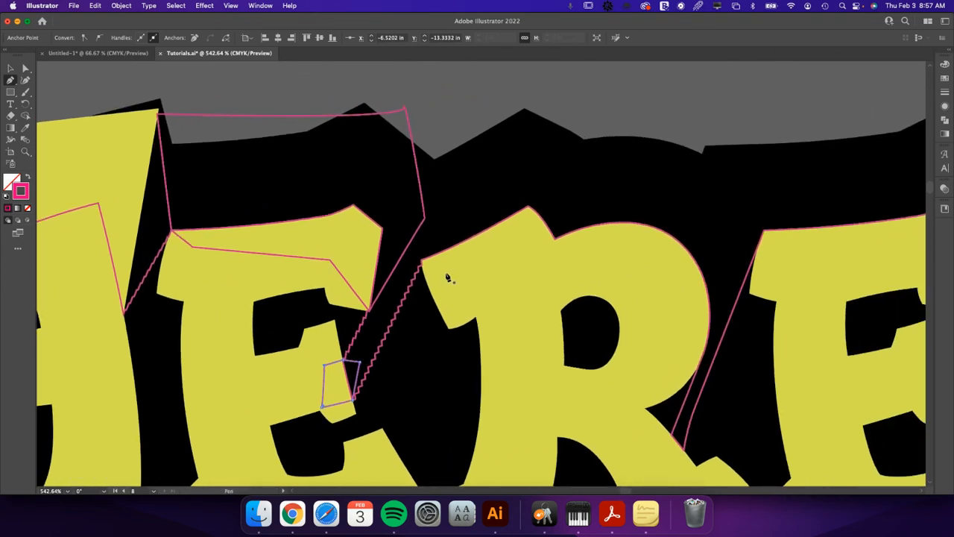
left_click_drag(421, 260, 387, 191)
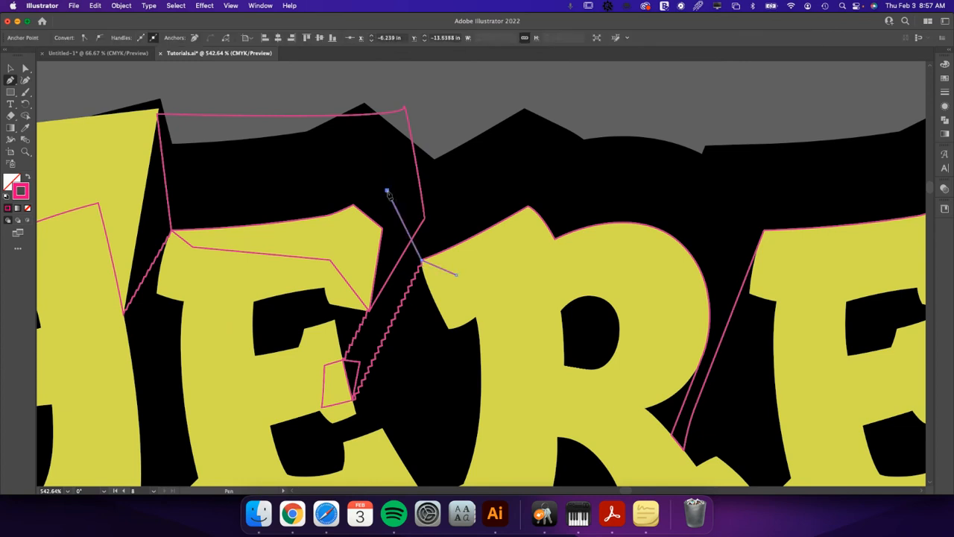
left_click(530, 107)
left_click(727, 188)
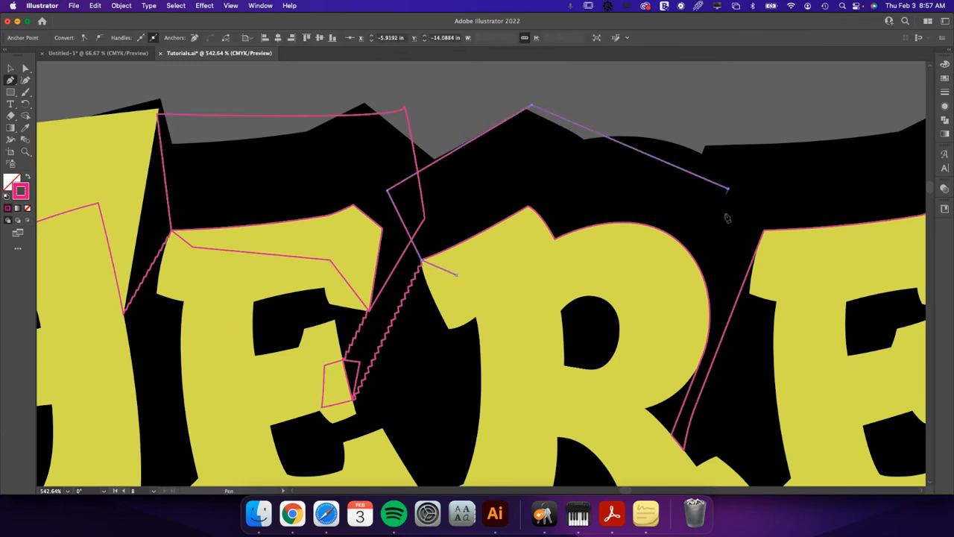
left_click_drag(721, 314, 699, 372)
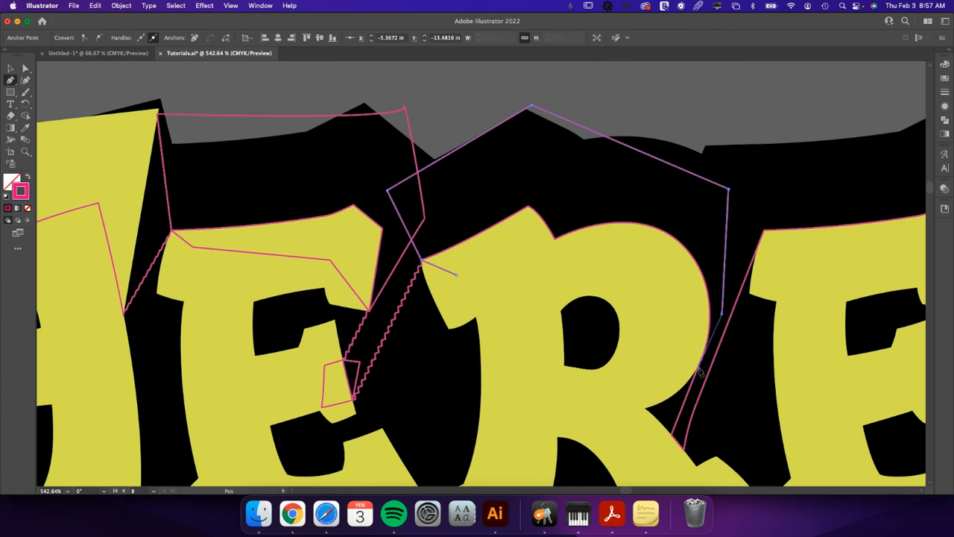
left_click(650, 286)
left_click(510, 277)
left_click(456, 276)
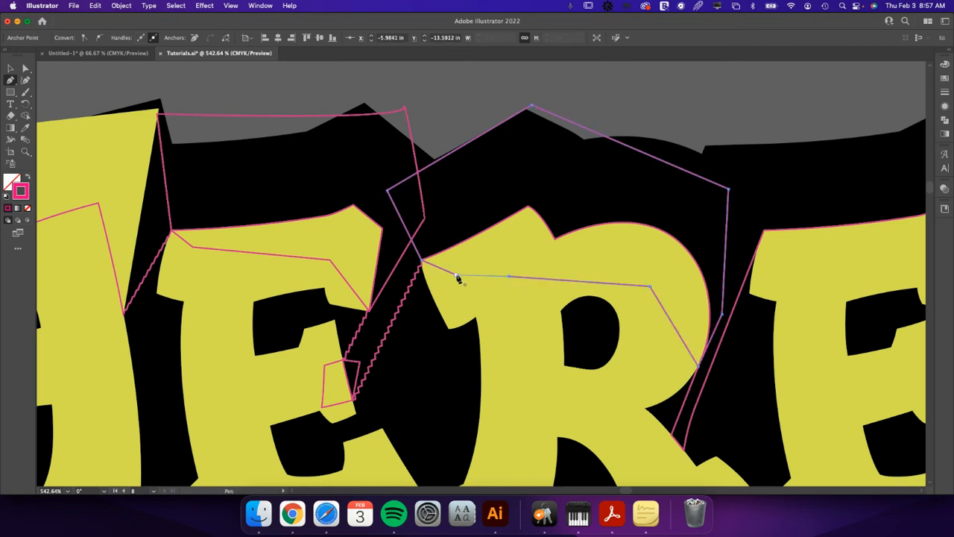
Select the three Pen-drawn shapes over the E and R and fill them with the lettering's yellow-green using the Eyedropper.
key("v")
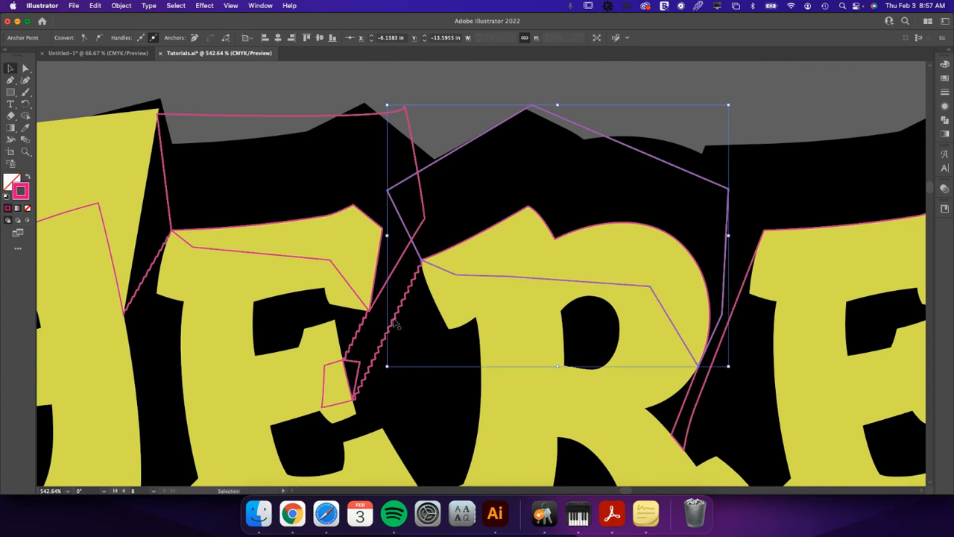
left_click(362, 367, "shift")
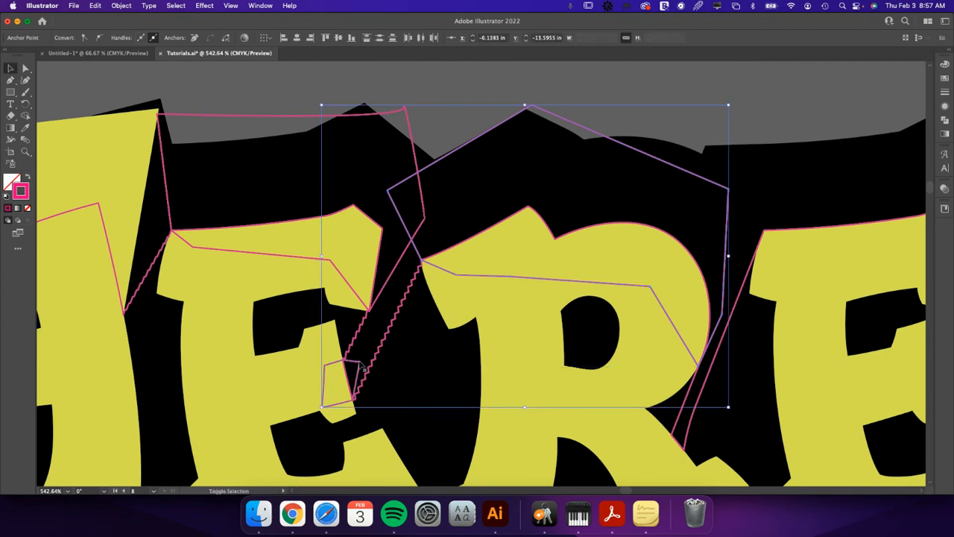
left_click(286, 115, "shift")
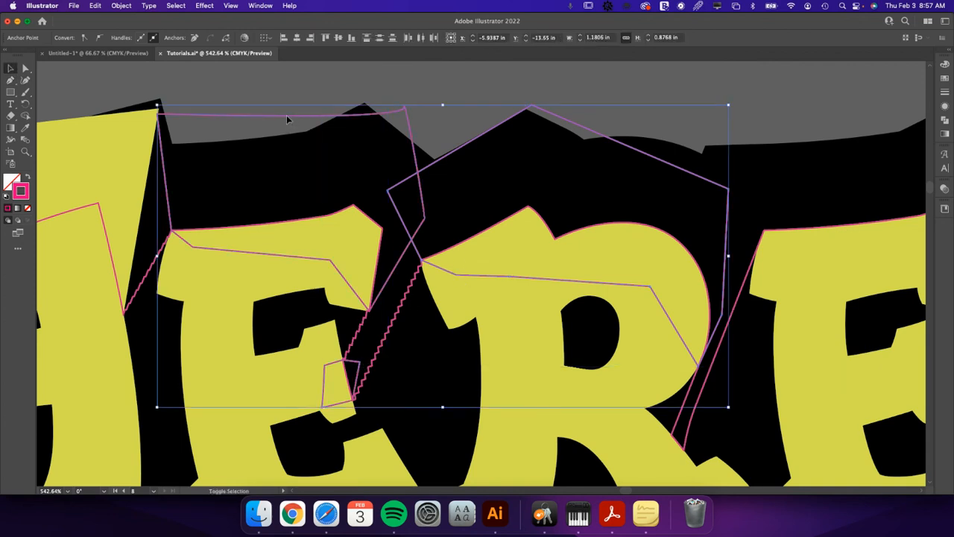
key("i")
left_click(323, 239)
key("v")
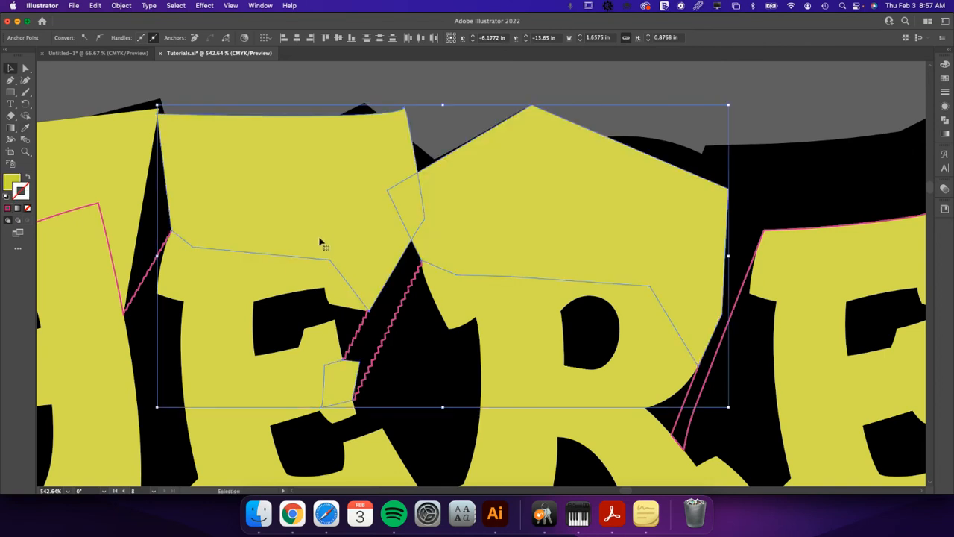
Bring the pink cut contour in front of the newly filled E and R shapes, and deselect it.
left_click(365, 315)
left_click(367, 282, "shift")
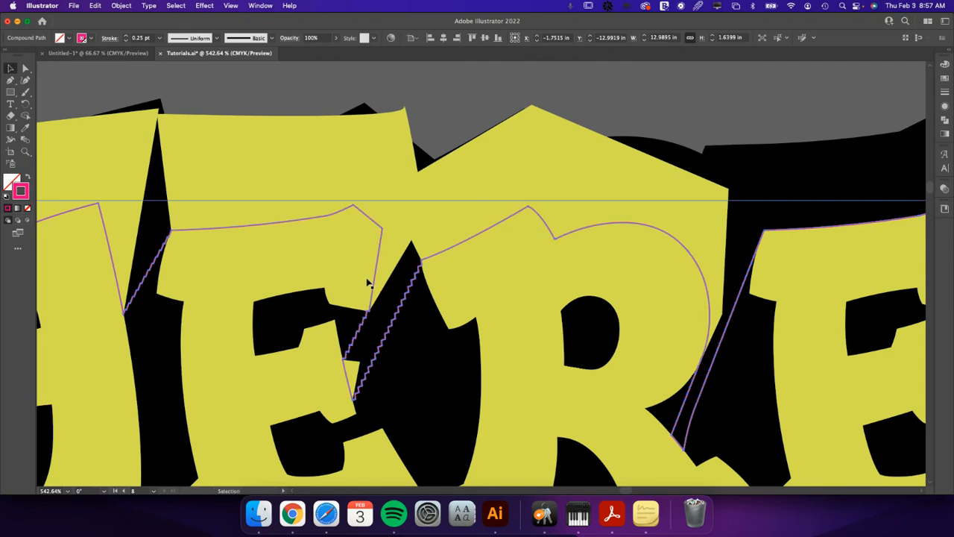
left_click(464, 79)
key("super+minus")
key("super+minus")
key("super+minus")
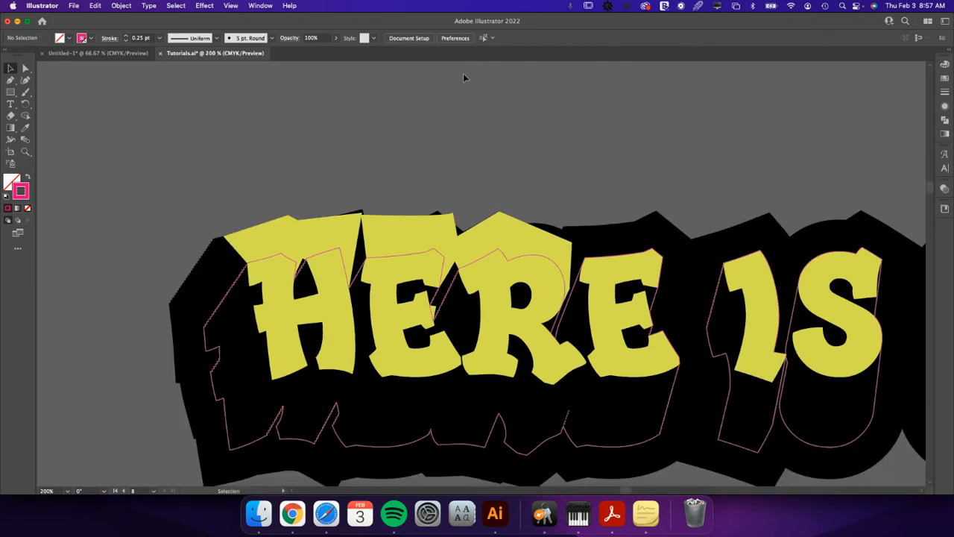
left_click_drag(713, 158, 497, 115)
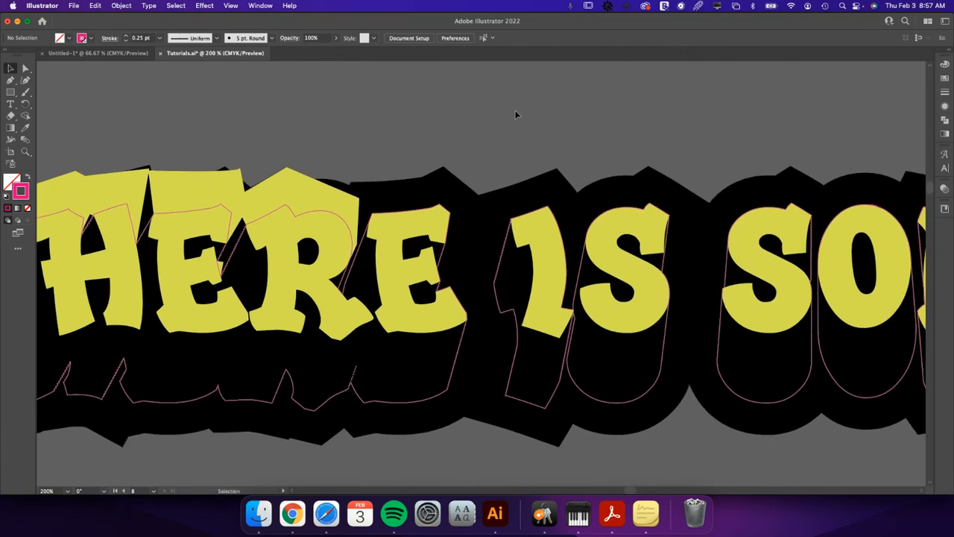